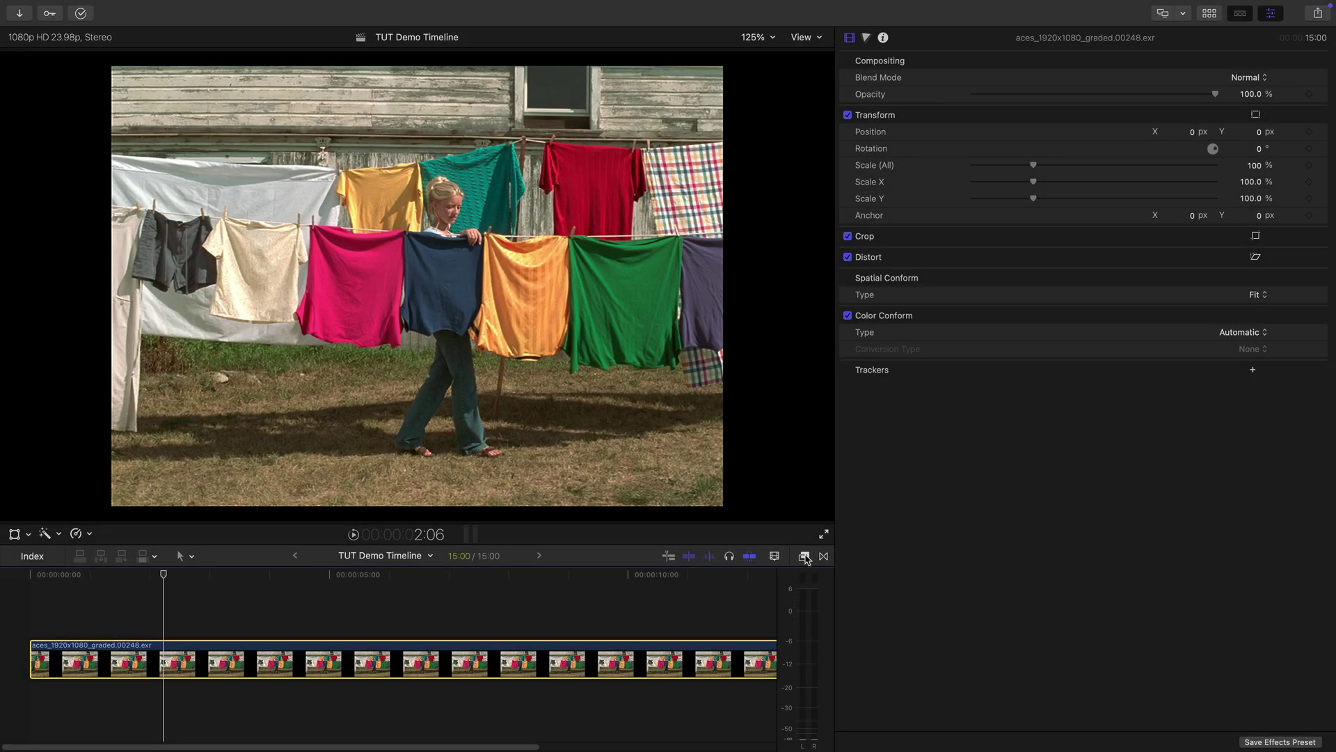
# Step: Apply the Hawaiki Hue Finesse effect from the effects browser to the clothesline clip
pyautogui.click(804, 556)
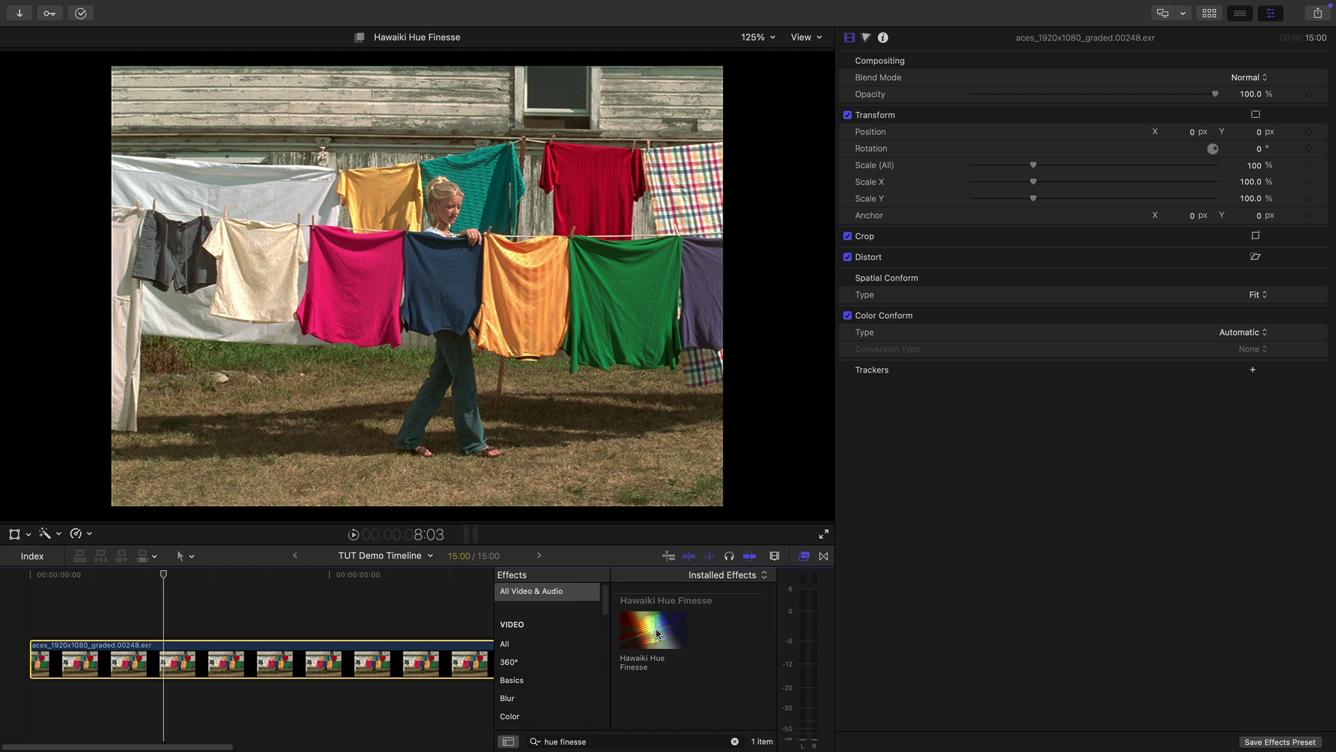
pyautogui.moveTo(657, 633); pyautogui.dragTo(238, 664)
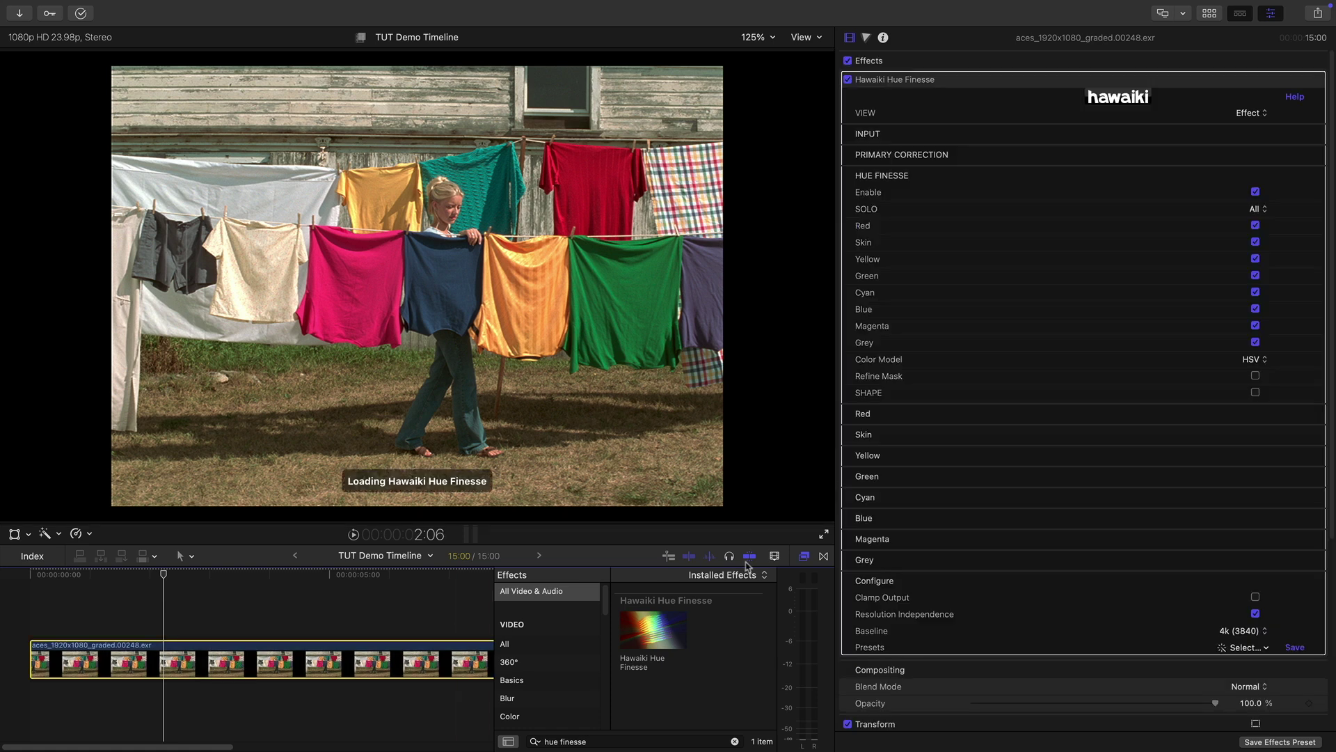
# Step: Close the effects browser and change the Hue Finesse input colour space from Rec.709 Linear to ACEScg
pyautogui.click(775, 556)
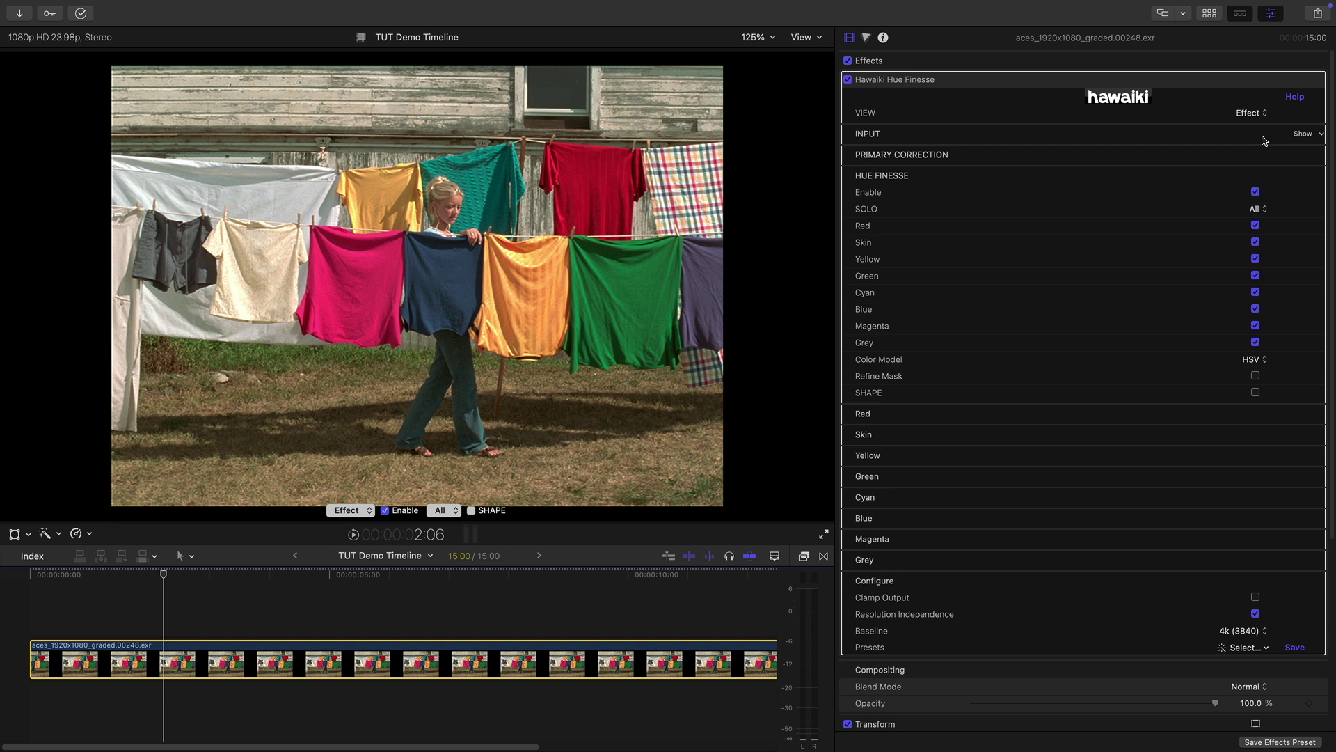
pyautogui.click(1263, 114)
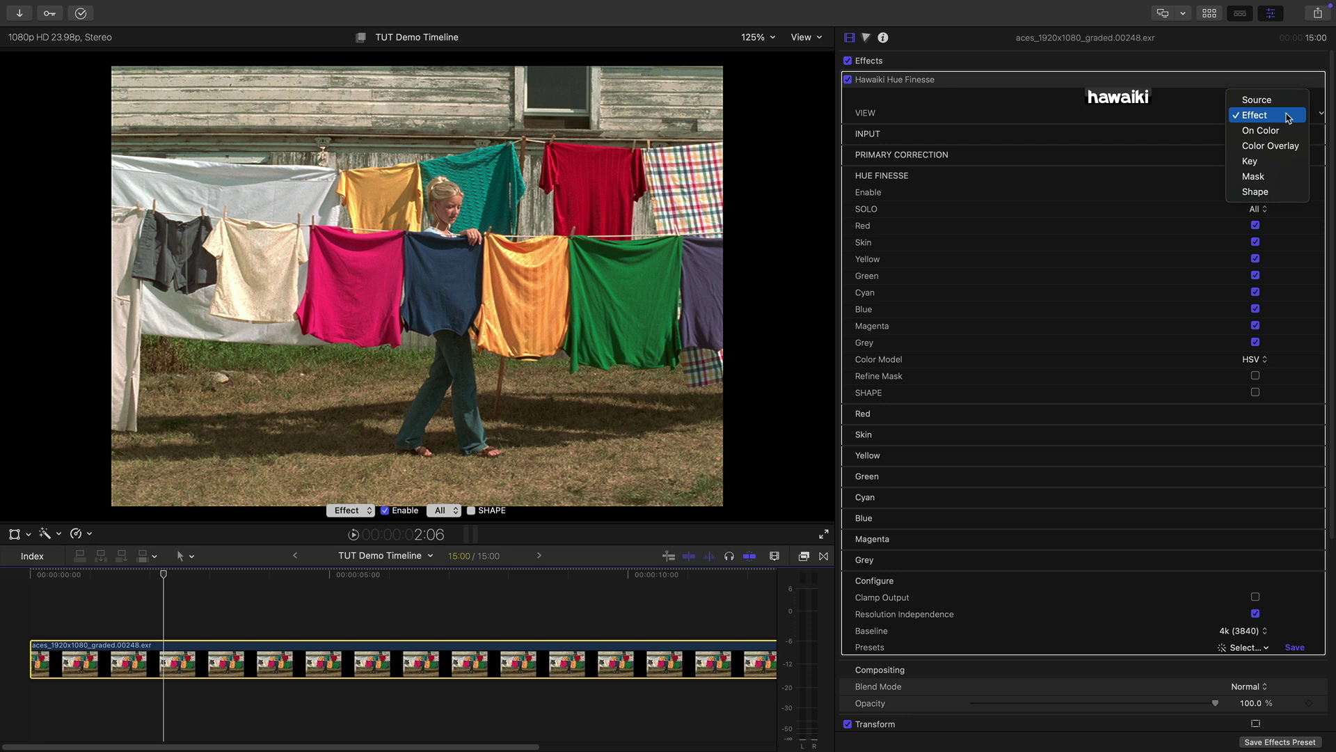
pyautogui.click(1288, 117)
pyautogui.click(1303, 133)
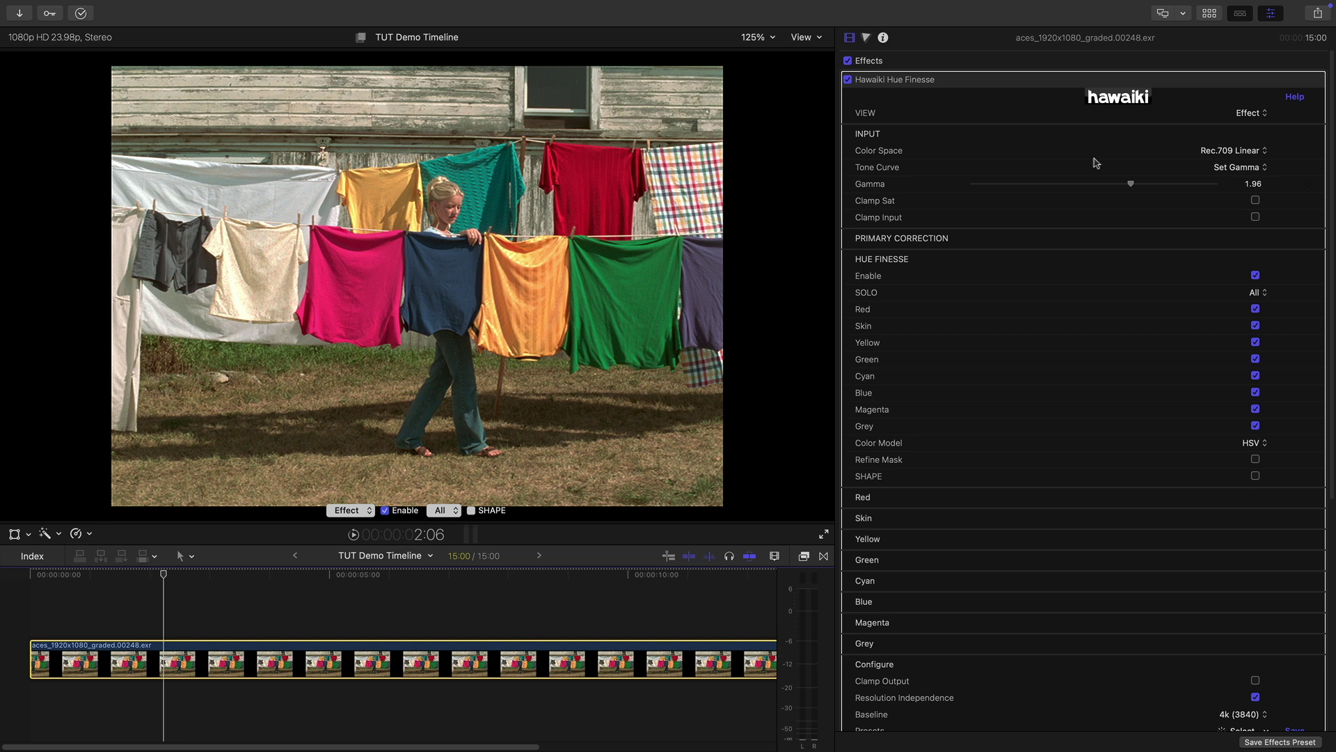
pyautogui.click(1239, 151)
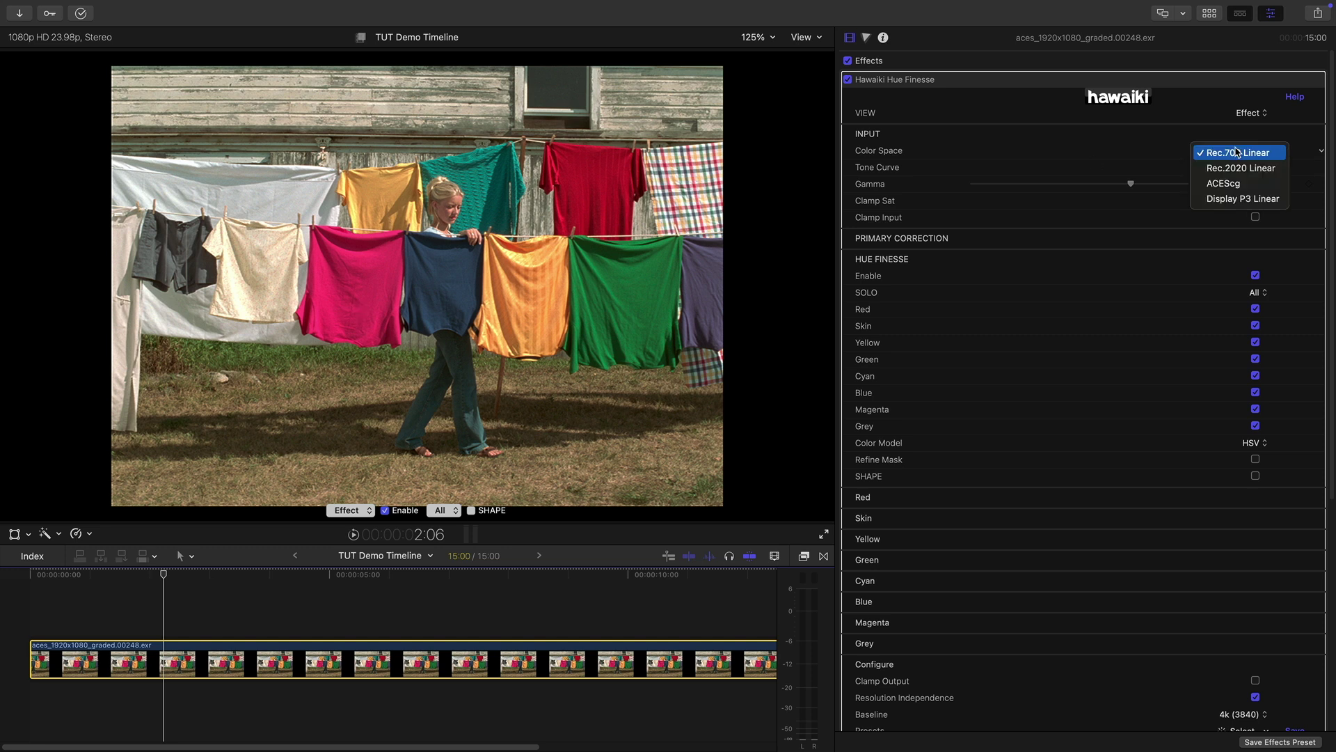
pyautogui.click(1235, 186)
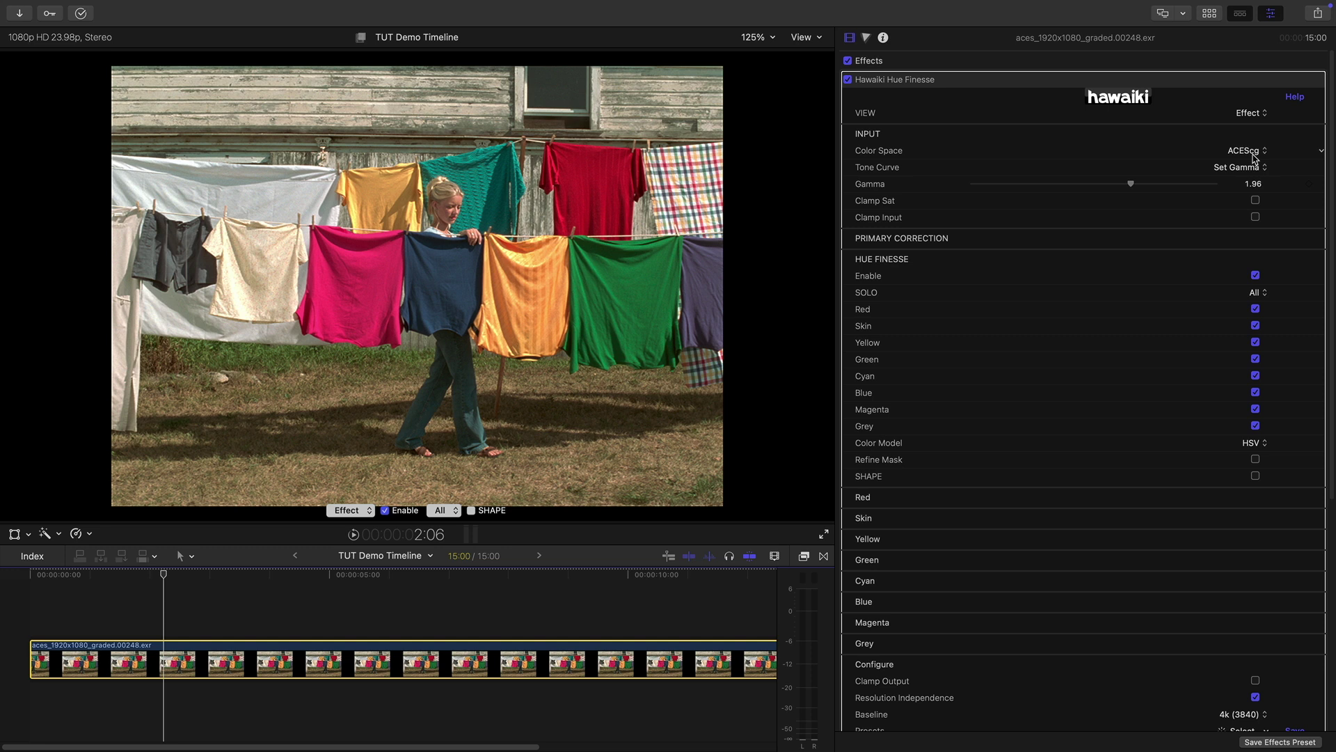
# Step: Collapse Input, expand Primary Correction and keep processing order at Pre Hue Finesse
pyautogui.moveTo(1306, 138)
pyautogui.click(1304, 135)
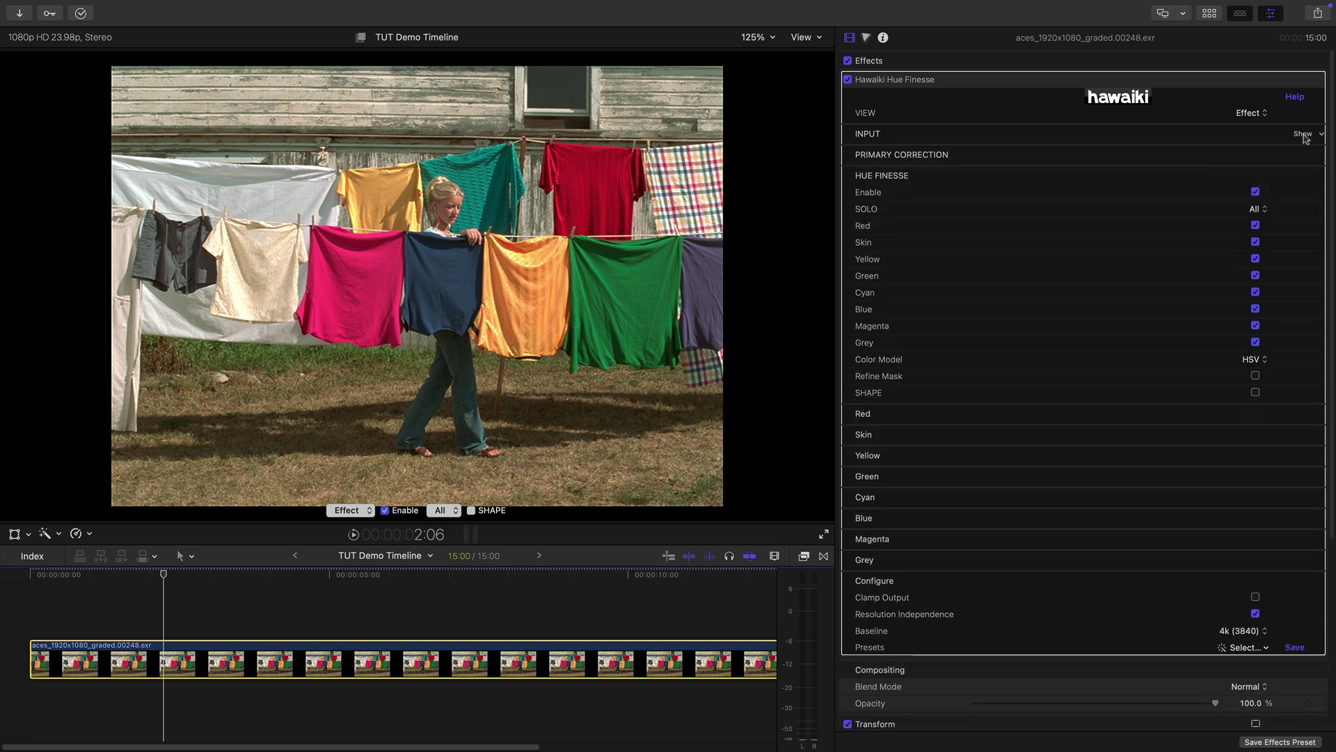
pyautogui.click(1305, 154)
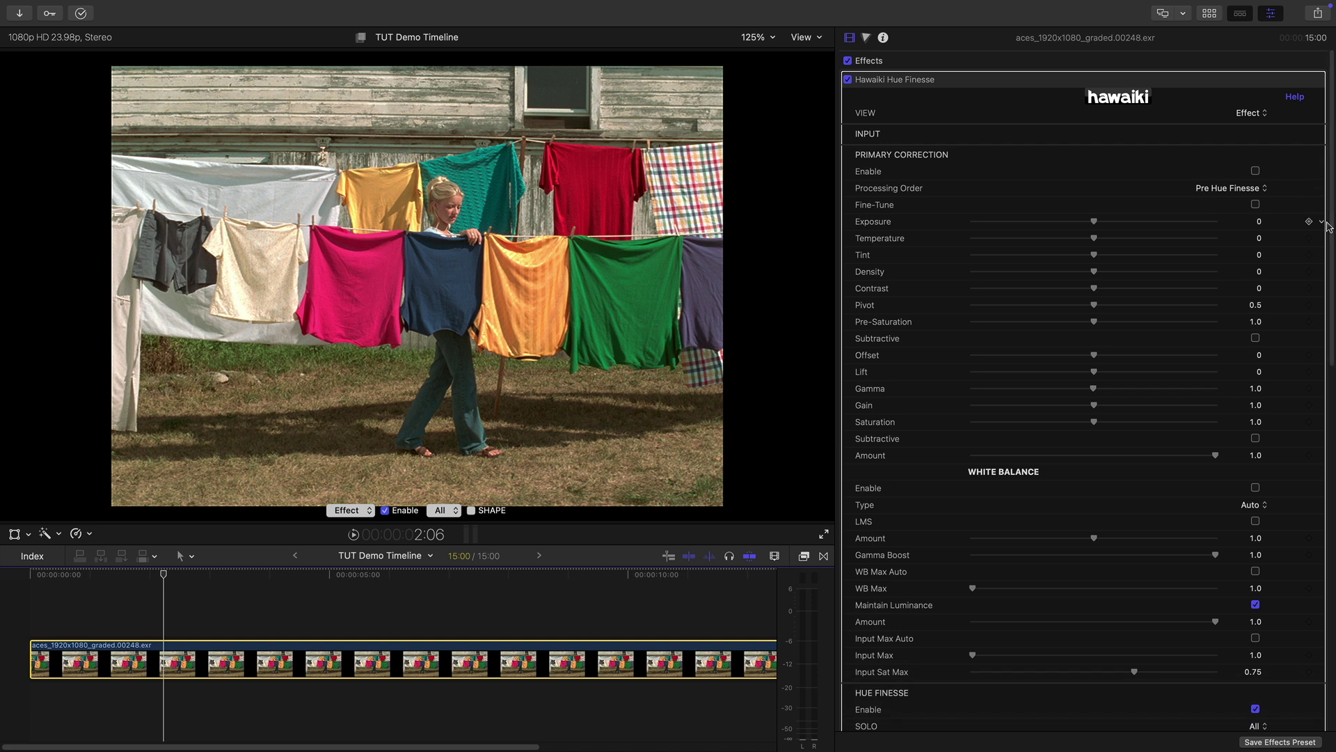
pyautogui.scroll(-1, 1331, 237)
pyautogui.scroll(1, 1331, 237)
pyautogui.click(1229, 189)
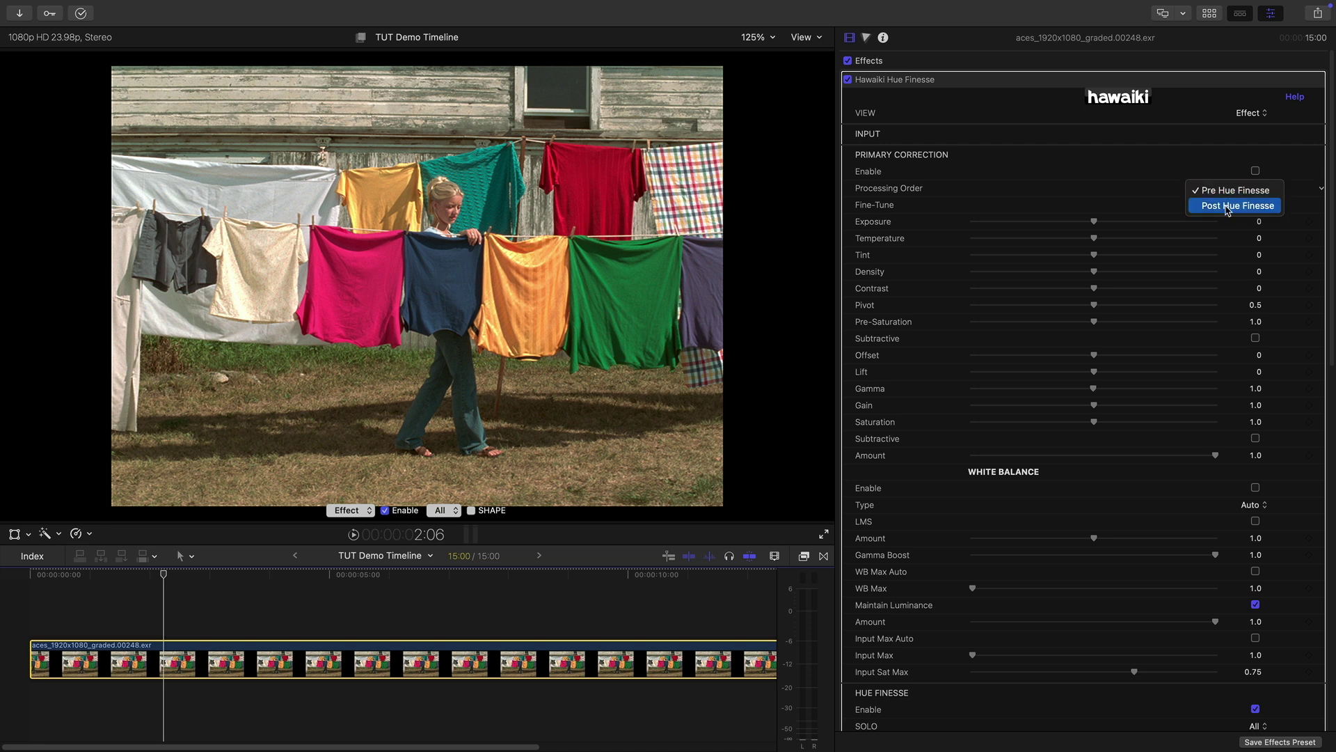
pyautogui.click(1237, 190)
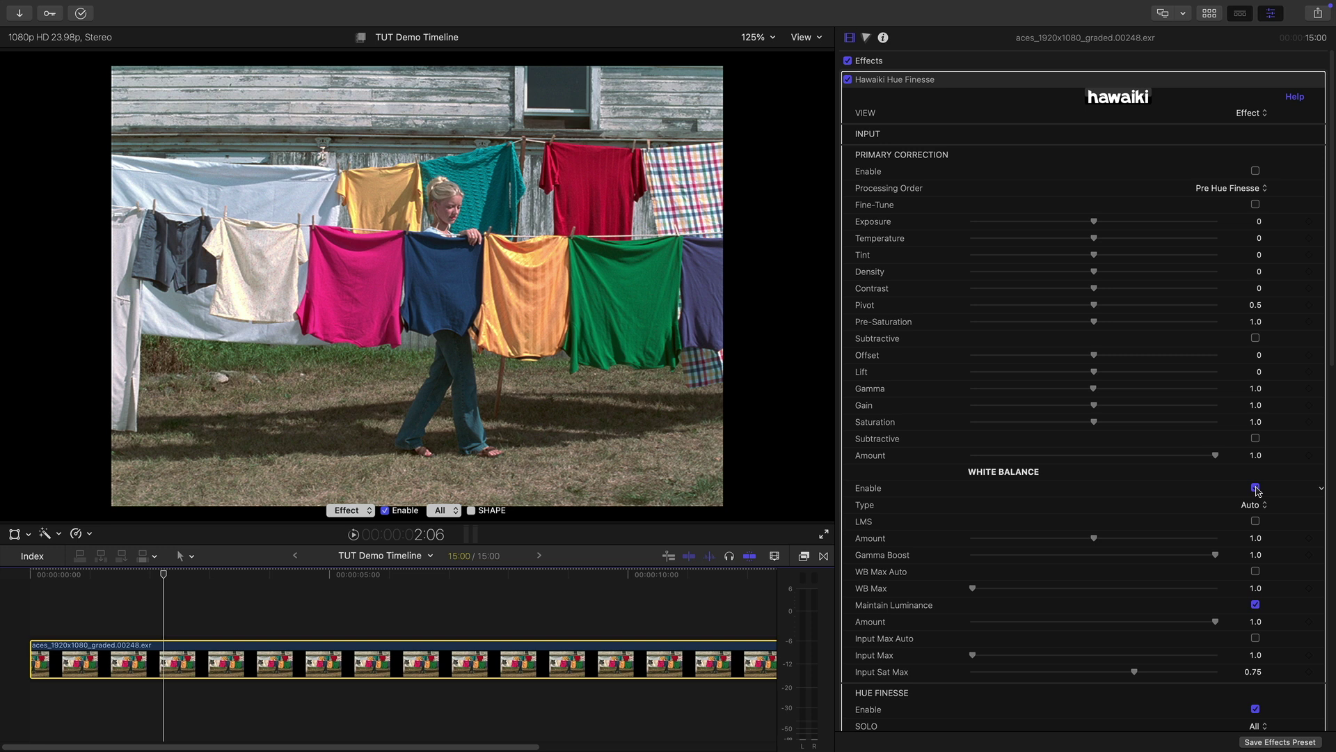
# Step: Set white balance amount to 0.3, enable primary correction and lower Density to about -0.74
pyautogui.click(1256, 538)
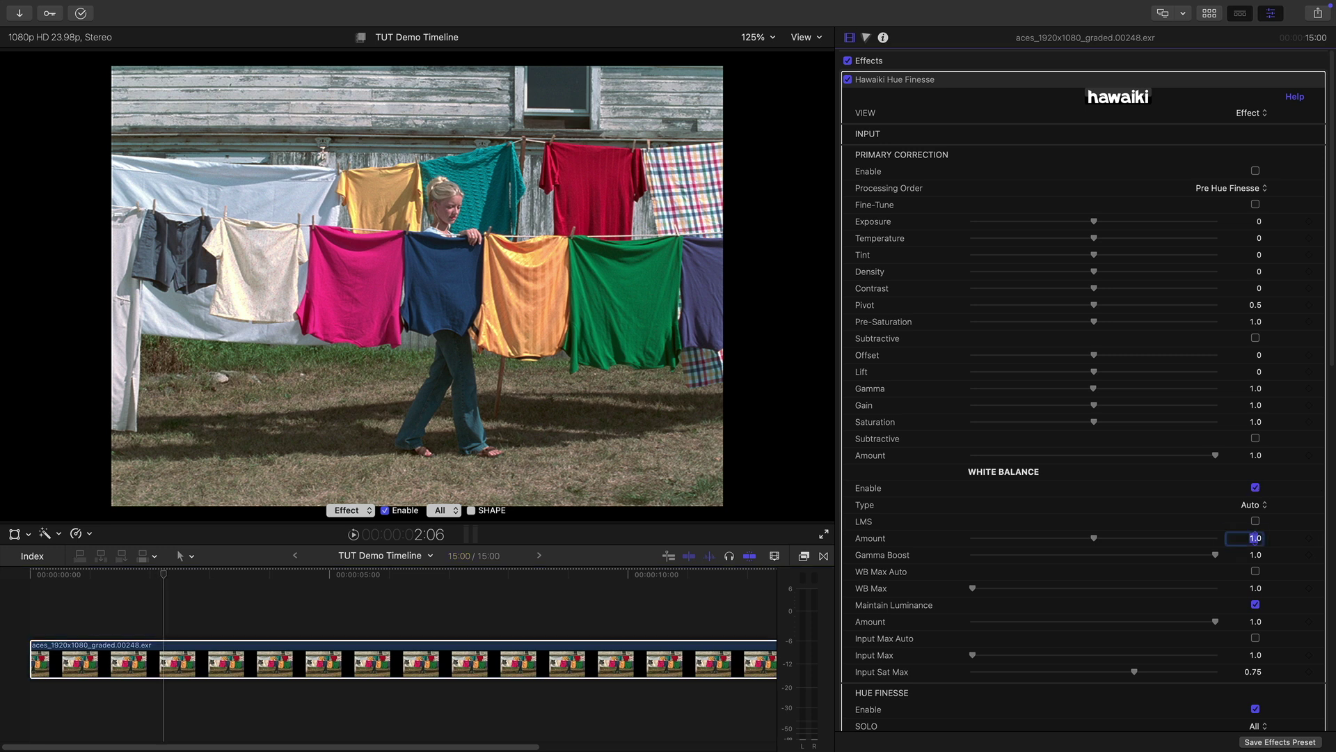
pyautogui.write('0.3')
pyautogui.press('Return')
pyautogui.click(1256, 171)
pyautogui.moveTo(1095, 274); pyautogui.dragTo(1006, 279)
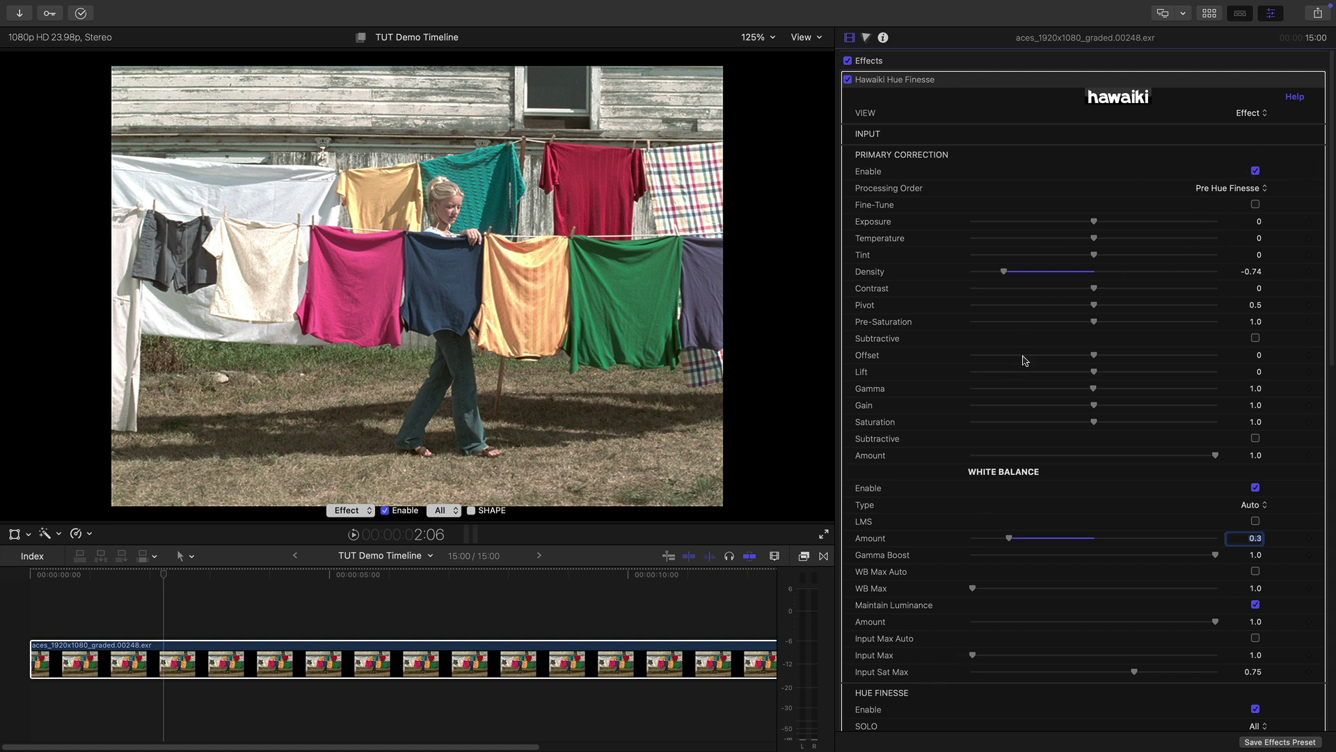
# Step: Collapse Primary Correction, set SOLO to Red and expand the Red band's adjustments
pyautogui.click(1305, 156)
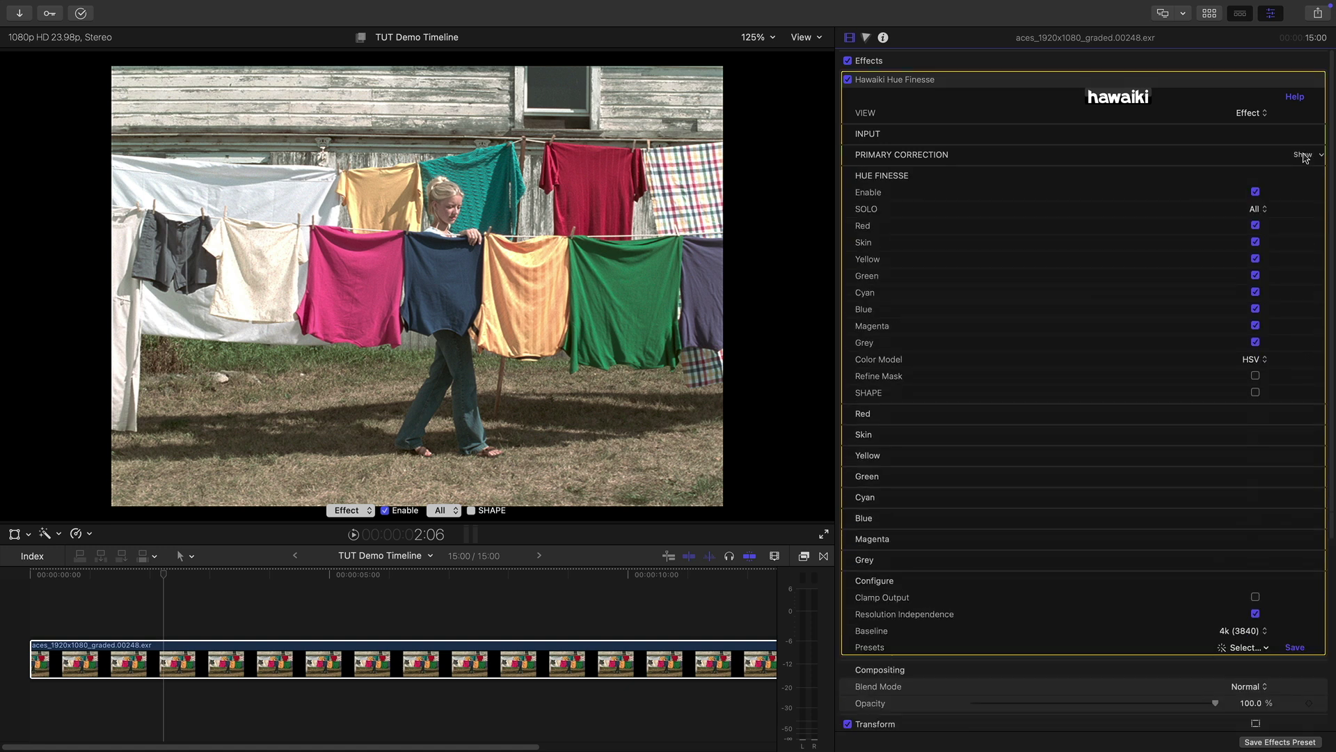
pyautogui.click(1261, 210)
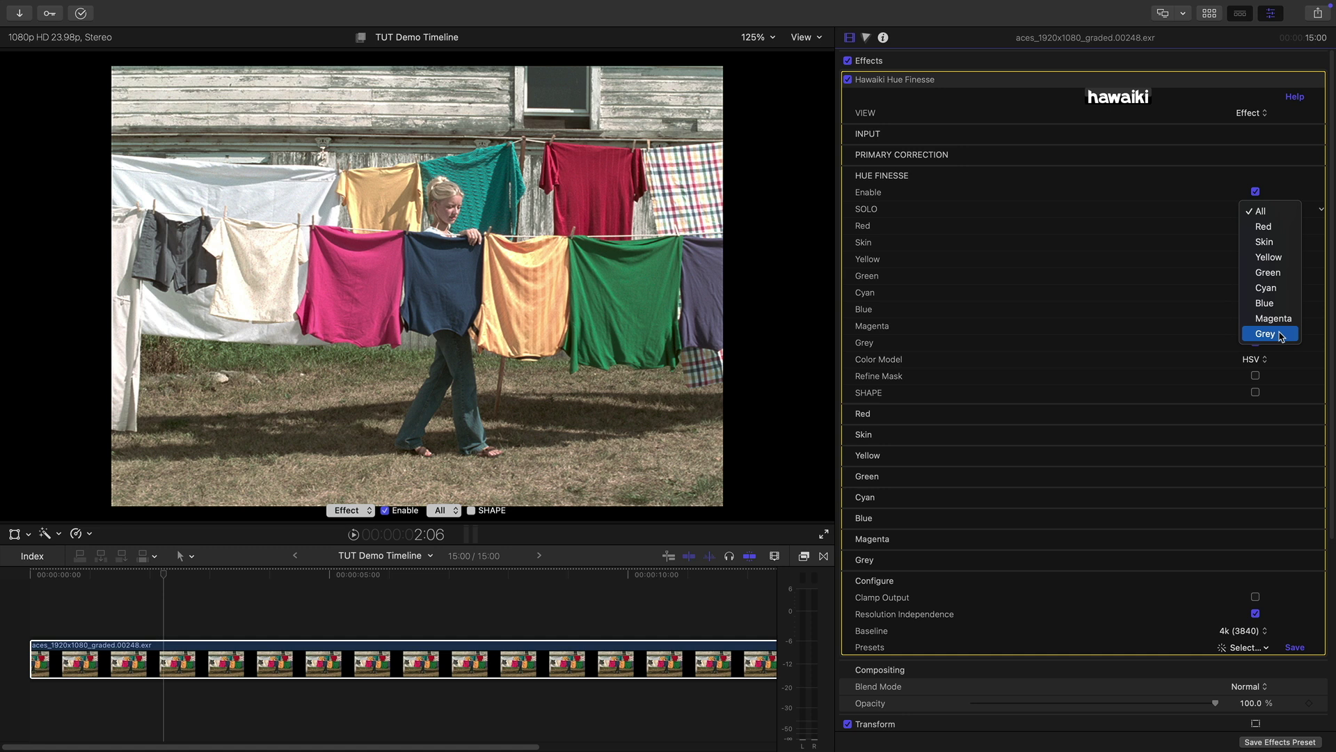
pyautogui.click(1090, 175)
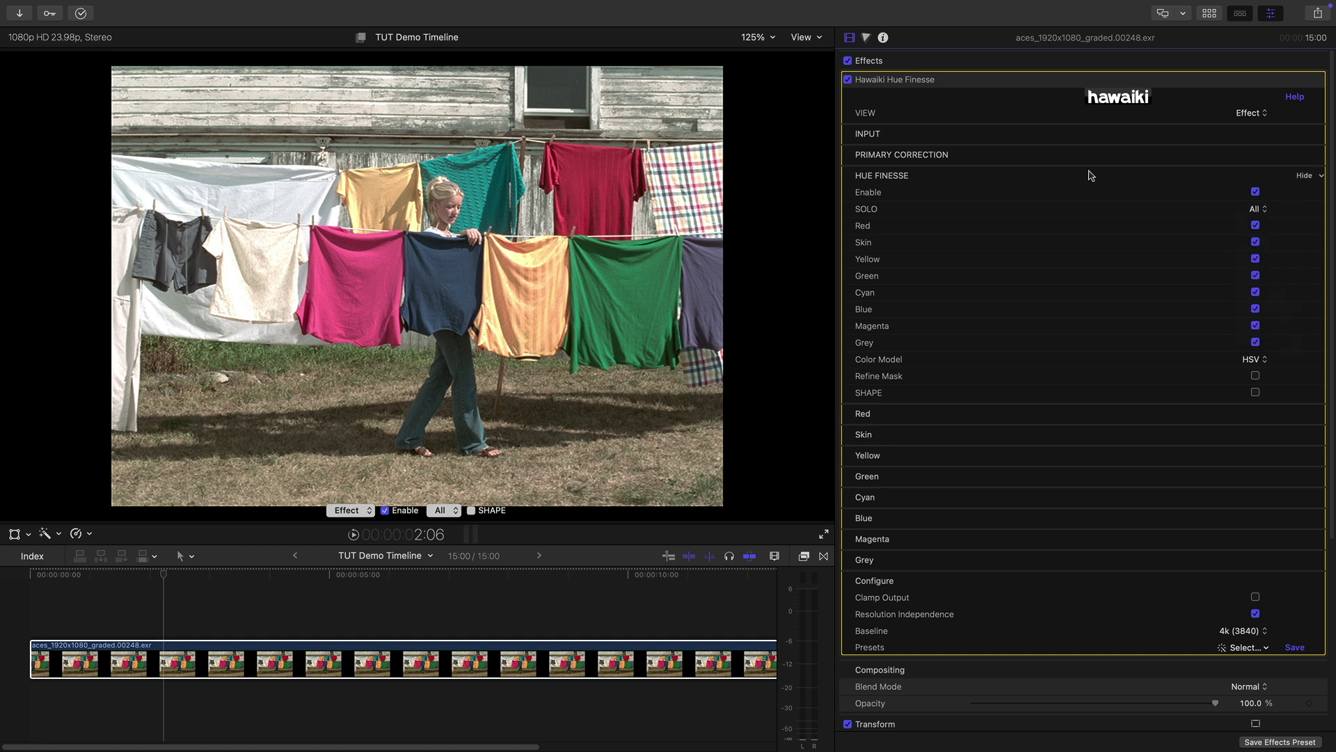
pyautogui.click(1256, 210)
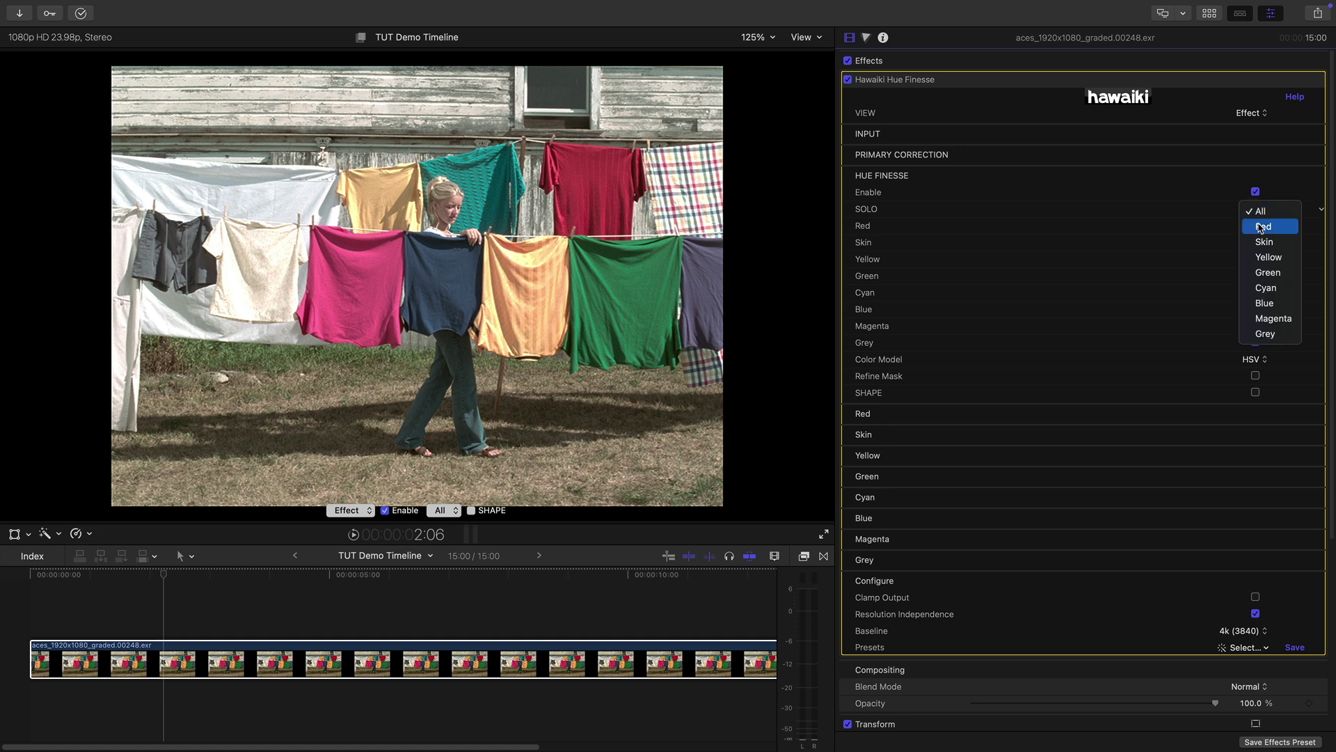
pyautogui.click(1261, 227)
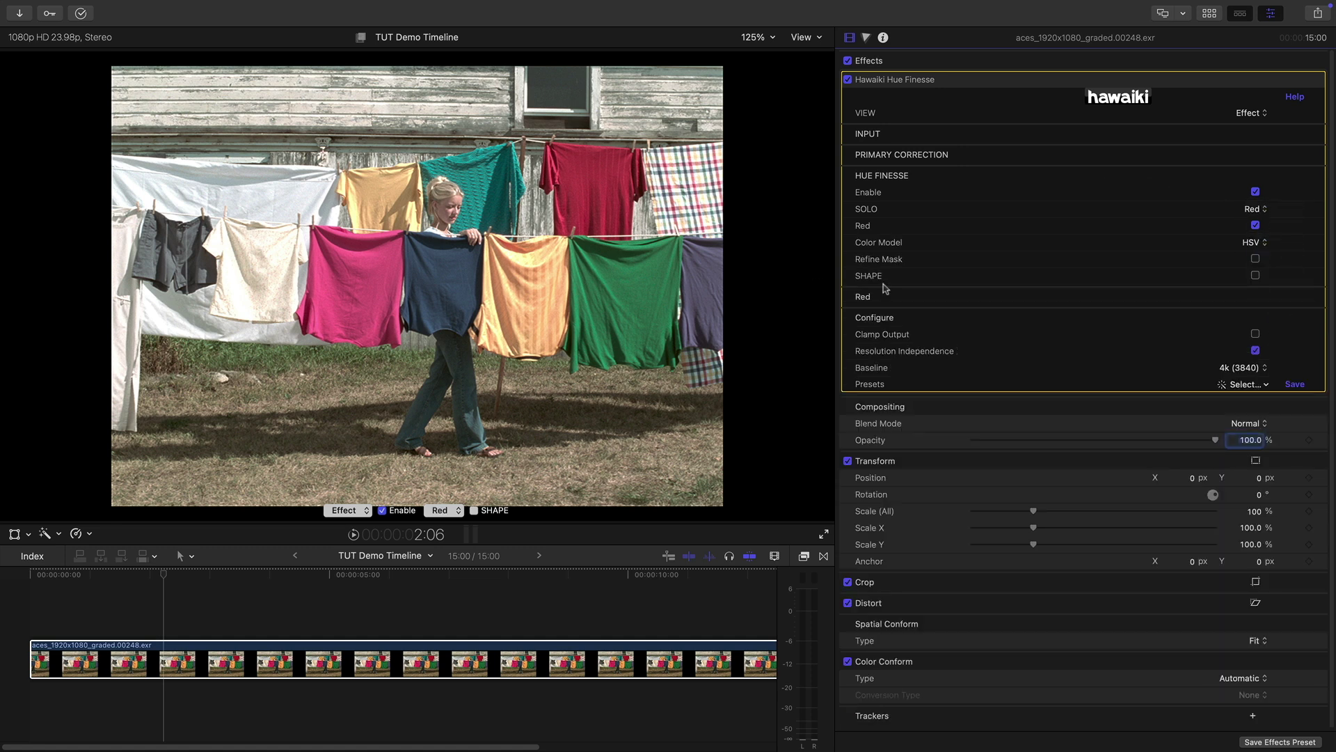
pyautogui.moveTo(1310, 302)
pyautogui.click(1306, 297)
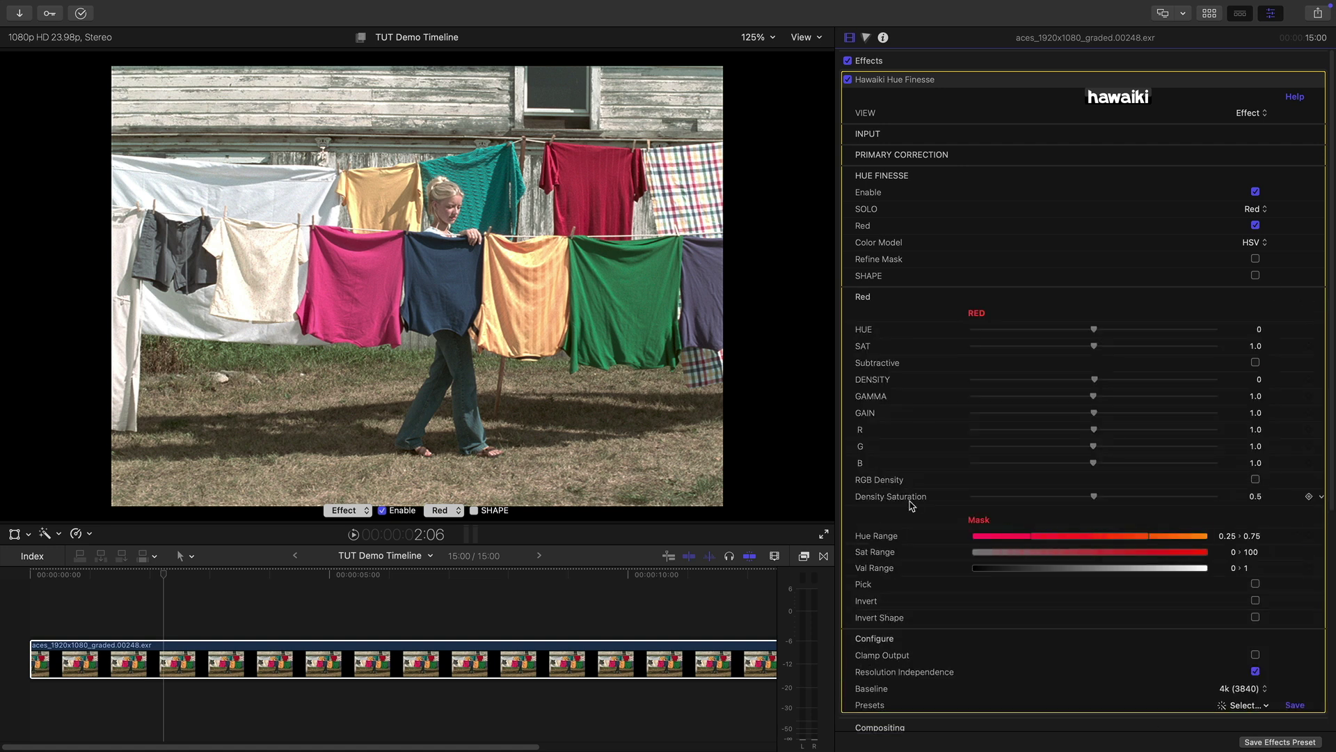
# Step: Preview red areas over grey and tighten the Red mask to Hue 0.31–0.46, Sat from 37.51, Val 0–0.85
pyautogui.click(350, 512)
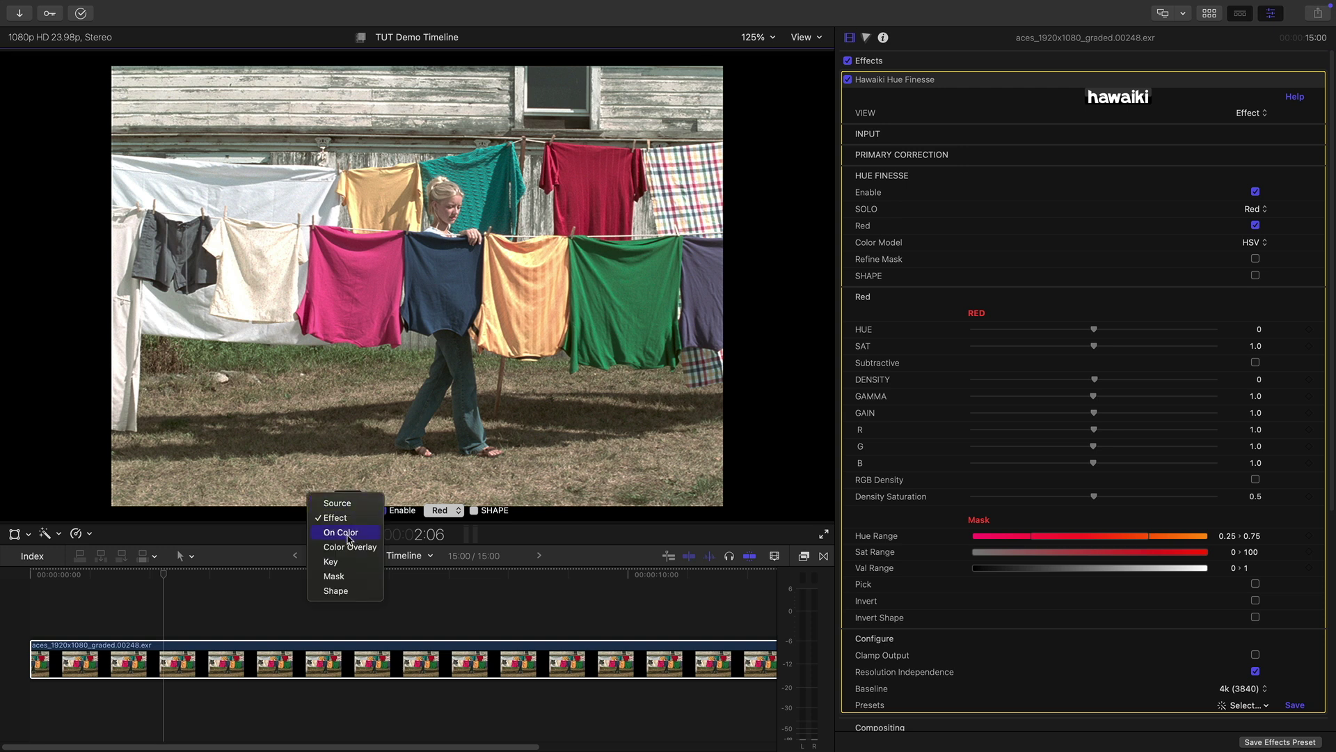
pyautogui.click(350, 533)
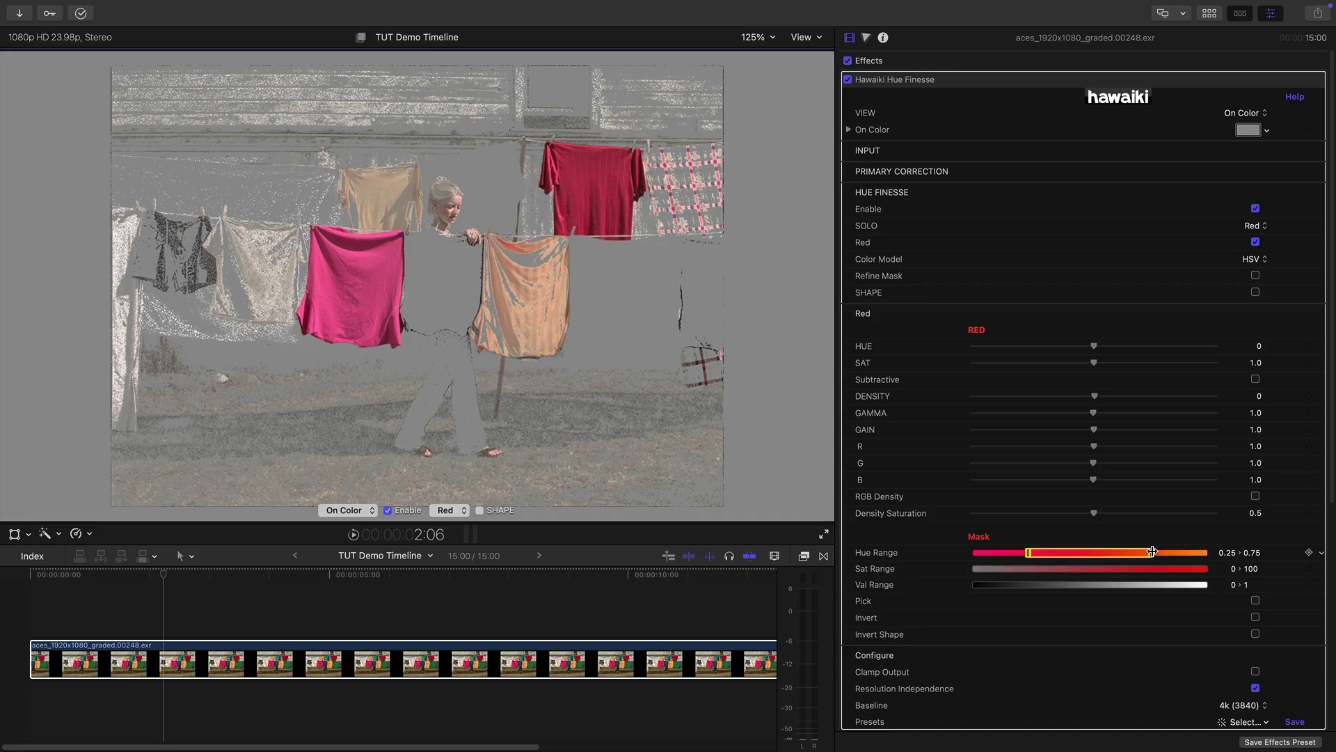
pyautogui.moveTo(1094, 356); pyautogui.dragTo(997, 360)
pyautogui.moveTo(1078, 555); pyautogui.dragTo(1041, 555)
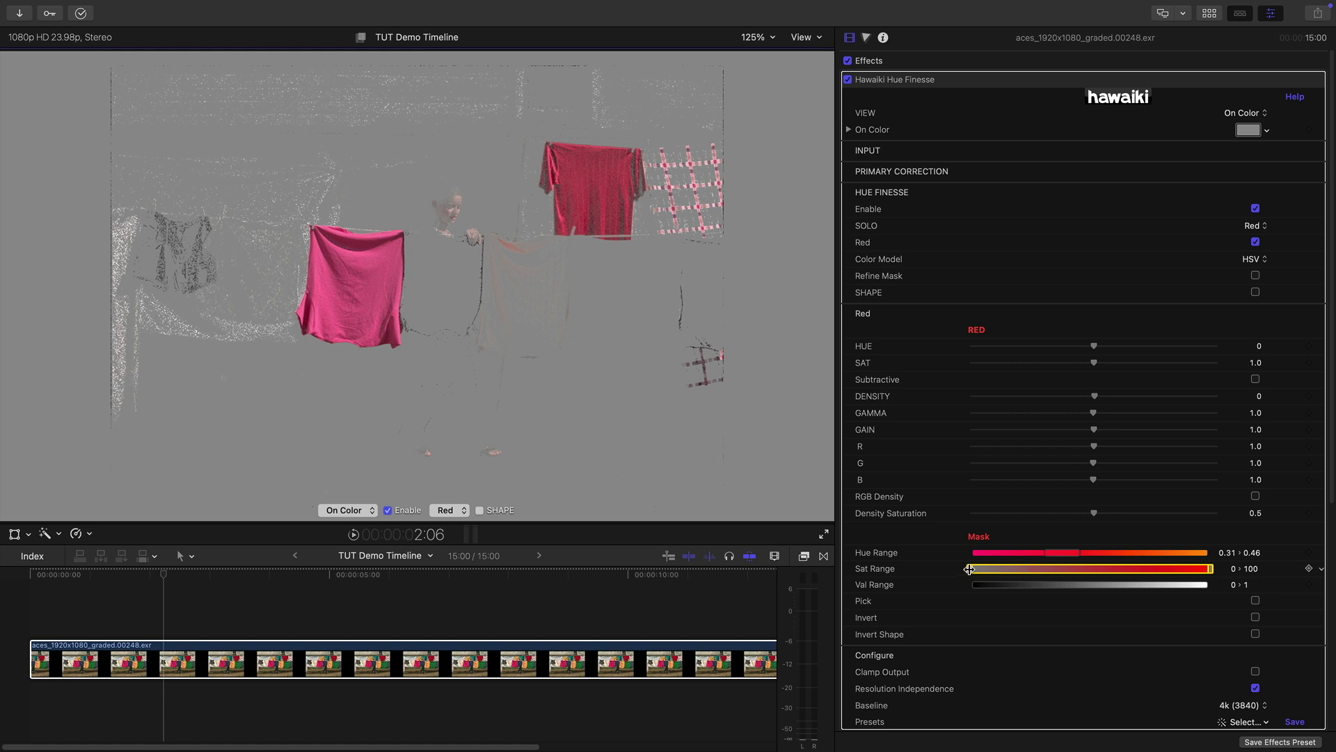
pyautogui.moveTo(969, 569); pyautogui.dragTo(1058, 571)
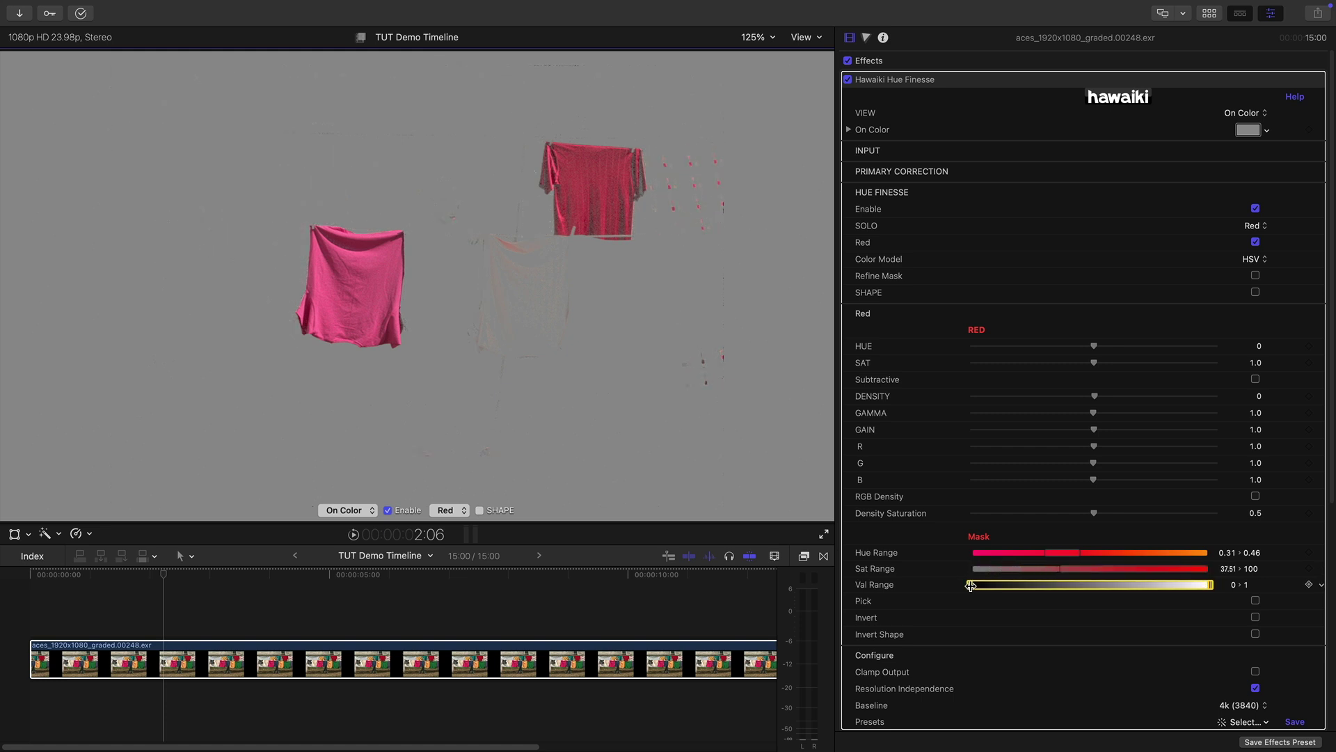
pyautogui.moveTo(1212, 584); pyautogui.dragTo(1172, 588)
pyautogui.moveTo(1173, 587); pyautogui.dragTo(1173, 587)
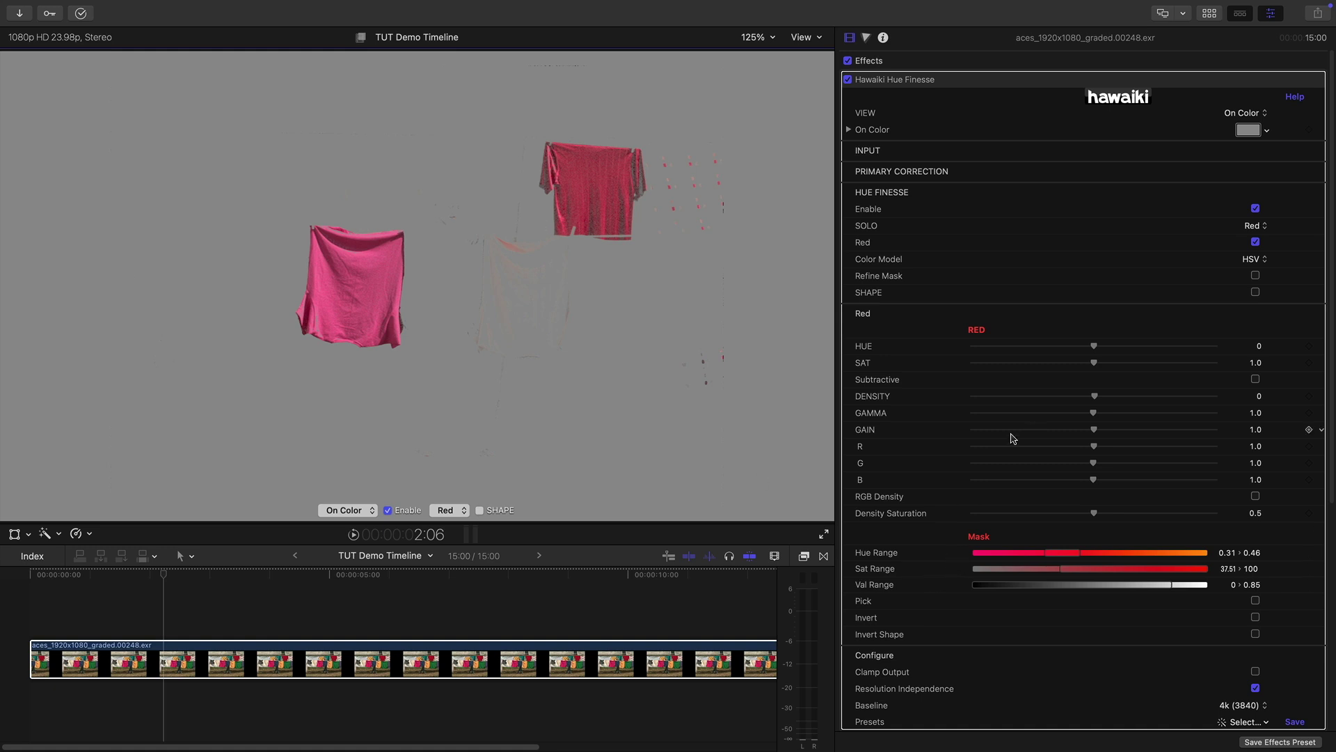
# Step: Switch the viewer to Effect and give the Red band subtractive Density 0.32 and Sat 1.35
pyautogui.click(351, 511)
pyautogui.click(348, 507)
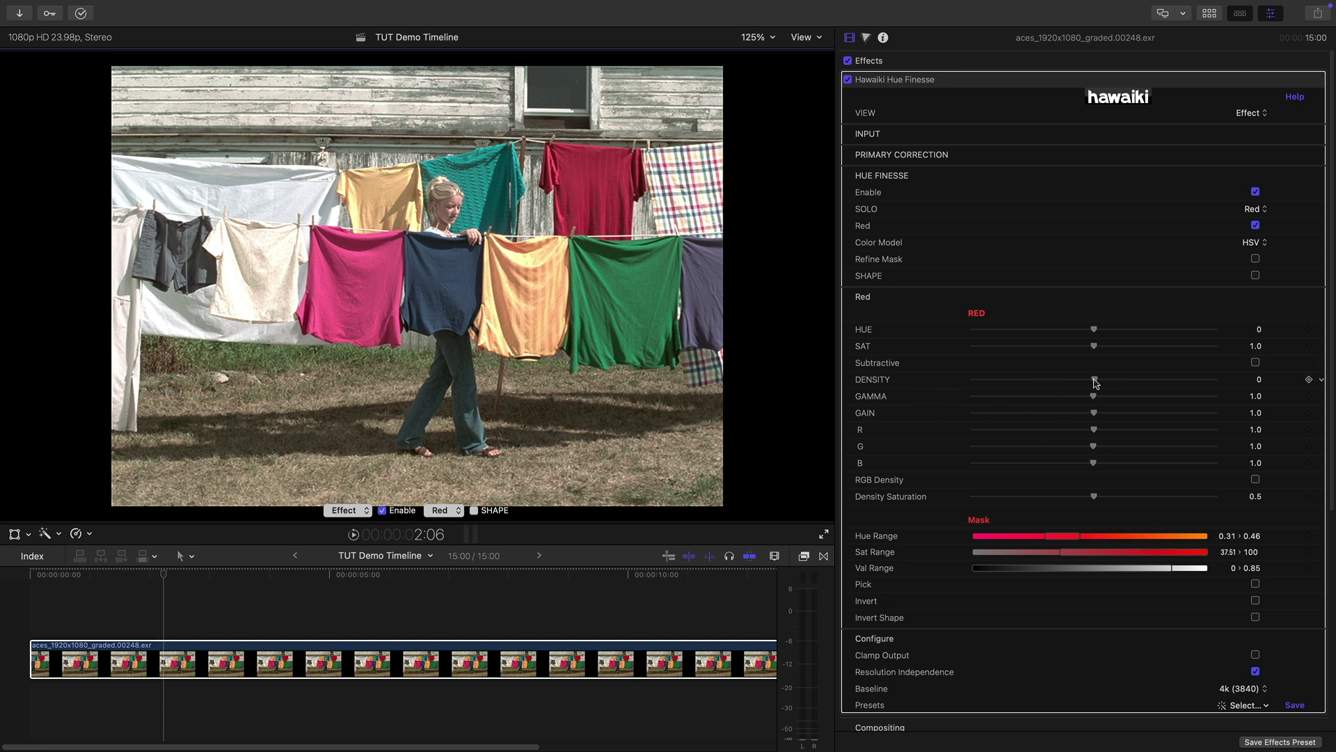
pyautogui.moveTo(1096, 382); pyautogui.dragTo(1135, 390)
pyautogui.moveTo(1096, 348); pyautogui.dragTo(1149, 348)
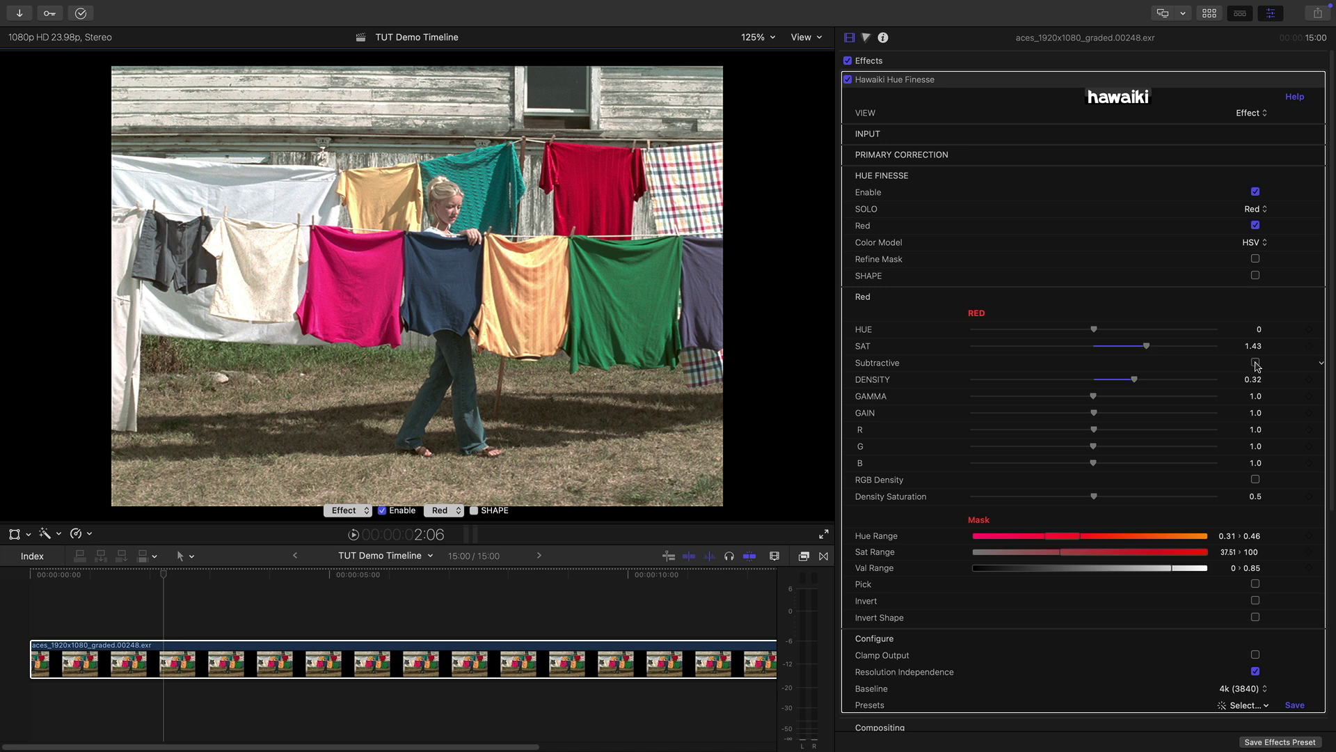
pyautogui.moveTo(1147, 346)
pyautogui.mouseDown()
pyautogui.moveTo(1112, 348)
pyautogui.moveTo(1134, 350)
pyautogui.mouseUp()
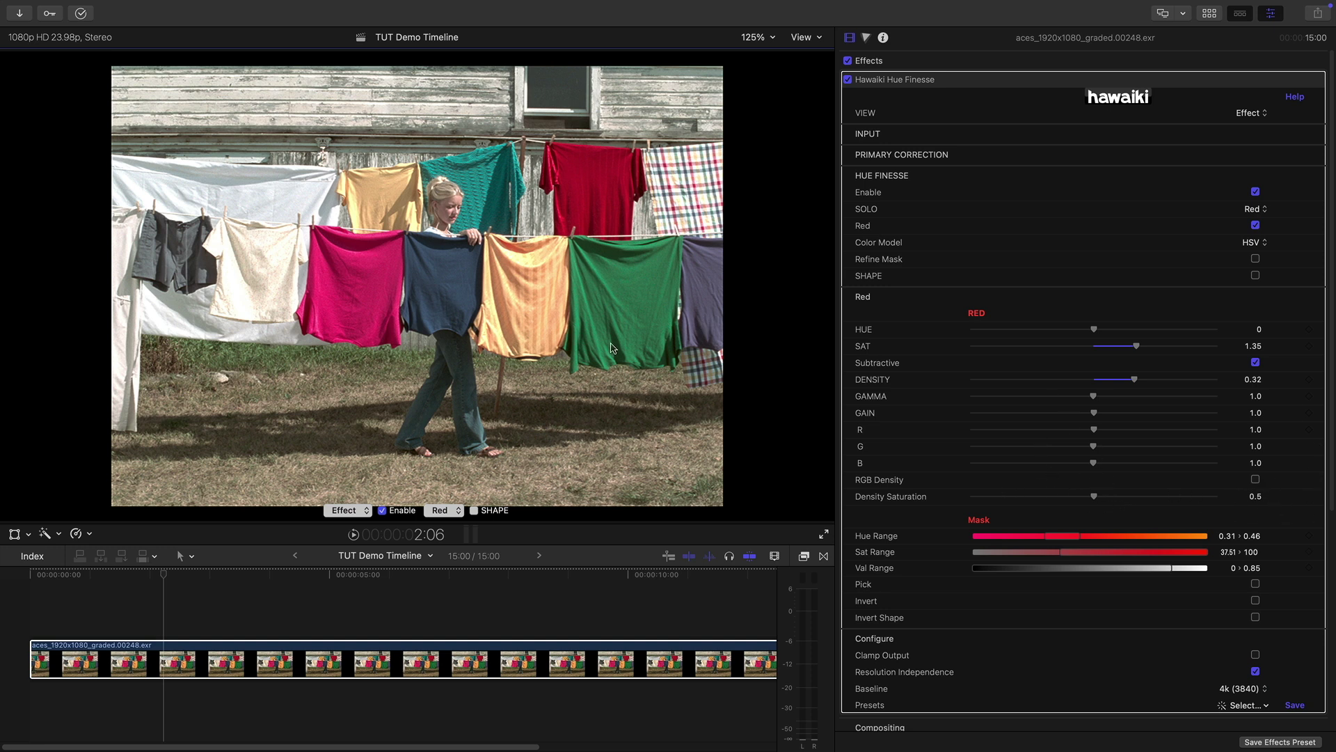
# Step: Solo the Yellow band, preview it On Color over grey, and expand the Yellow controls
pyautogui.click(1259, 206)
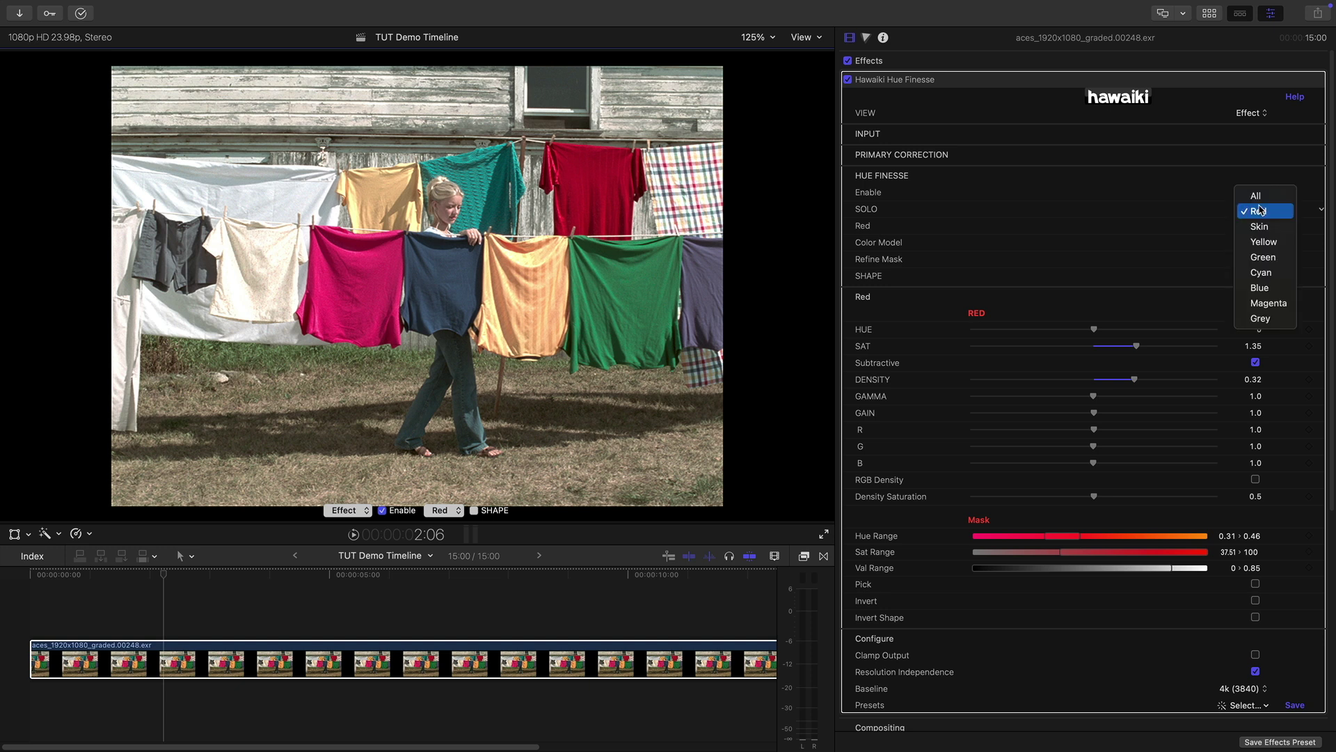
pyautogui.click(1257, 244)
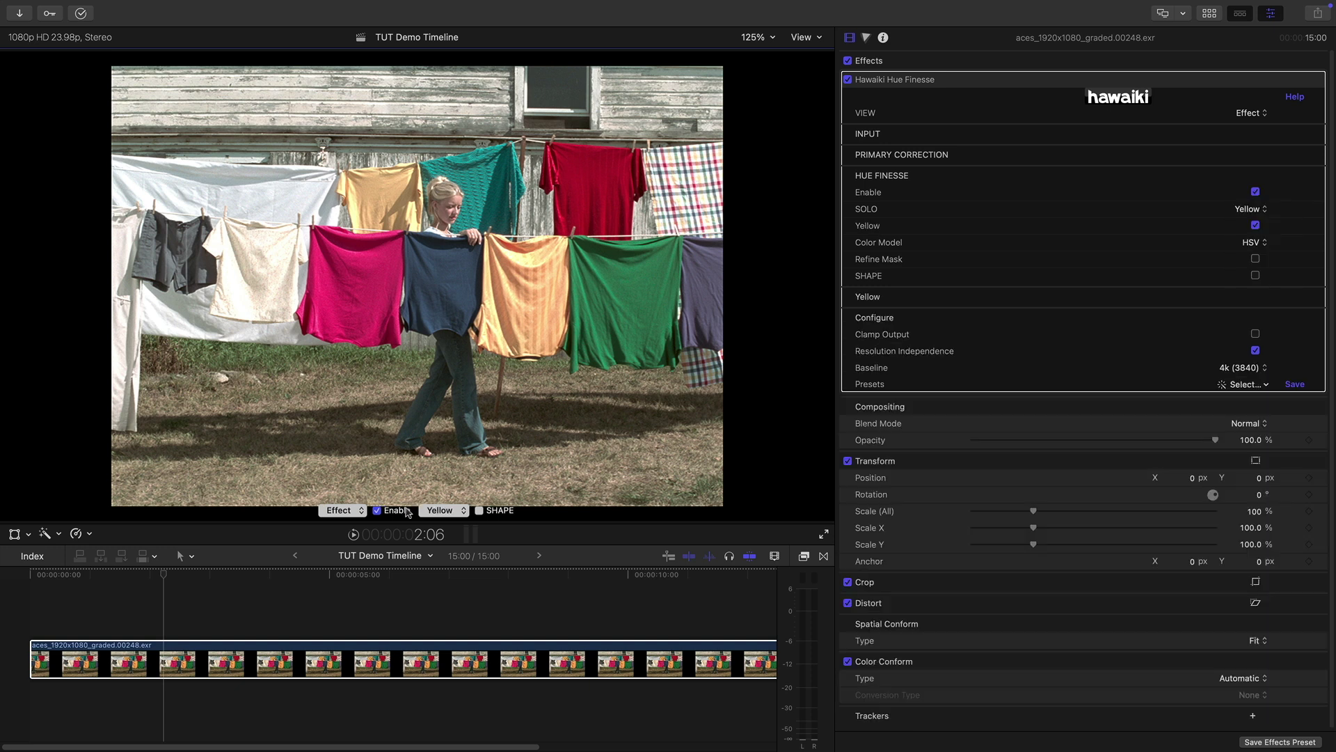
pyautogui.click(348, 512)
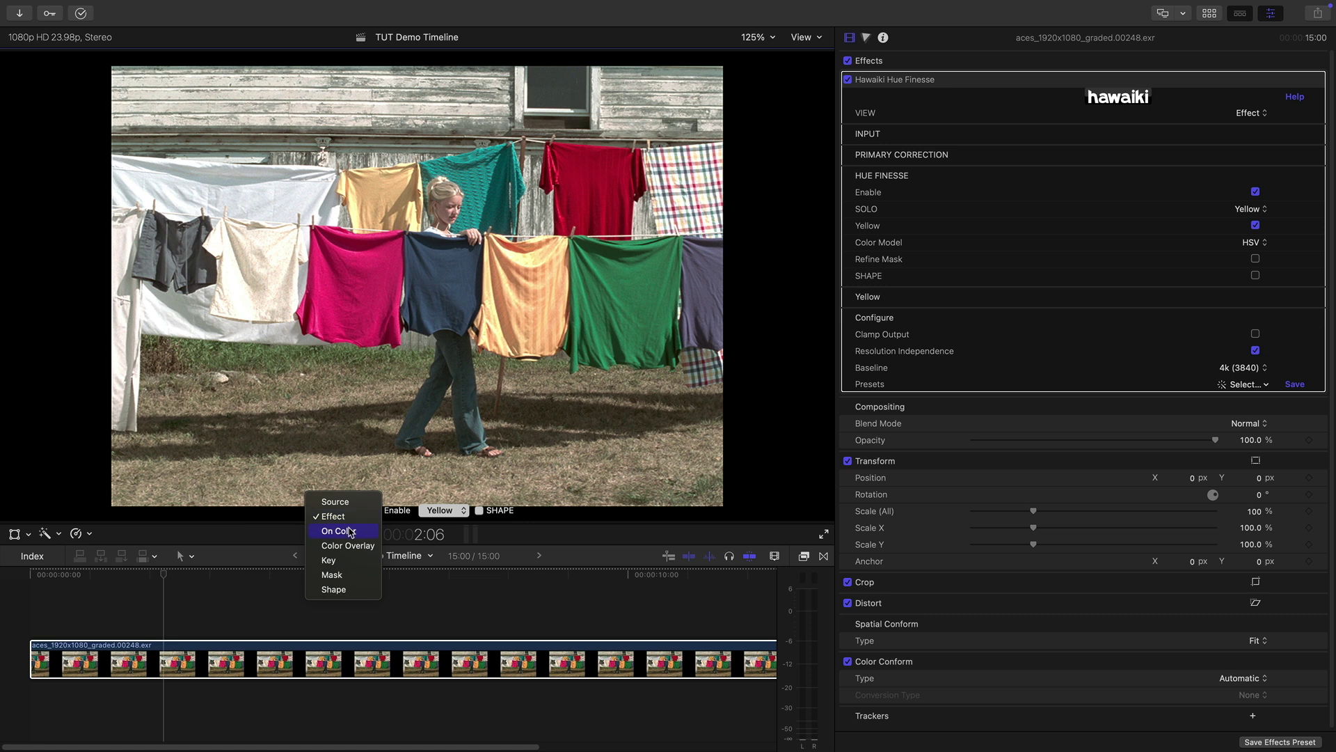
pyautogui.click(351, 532)
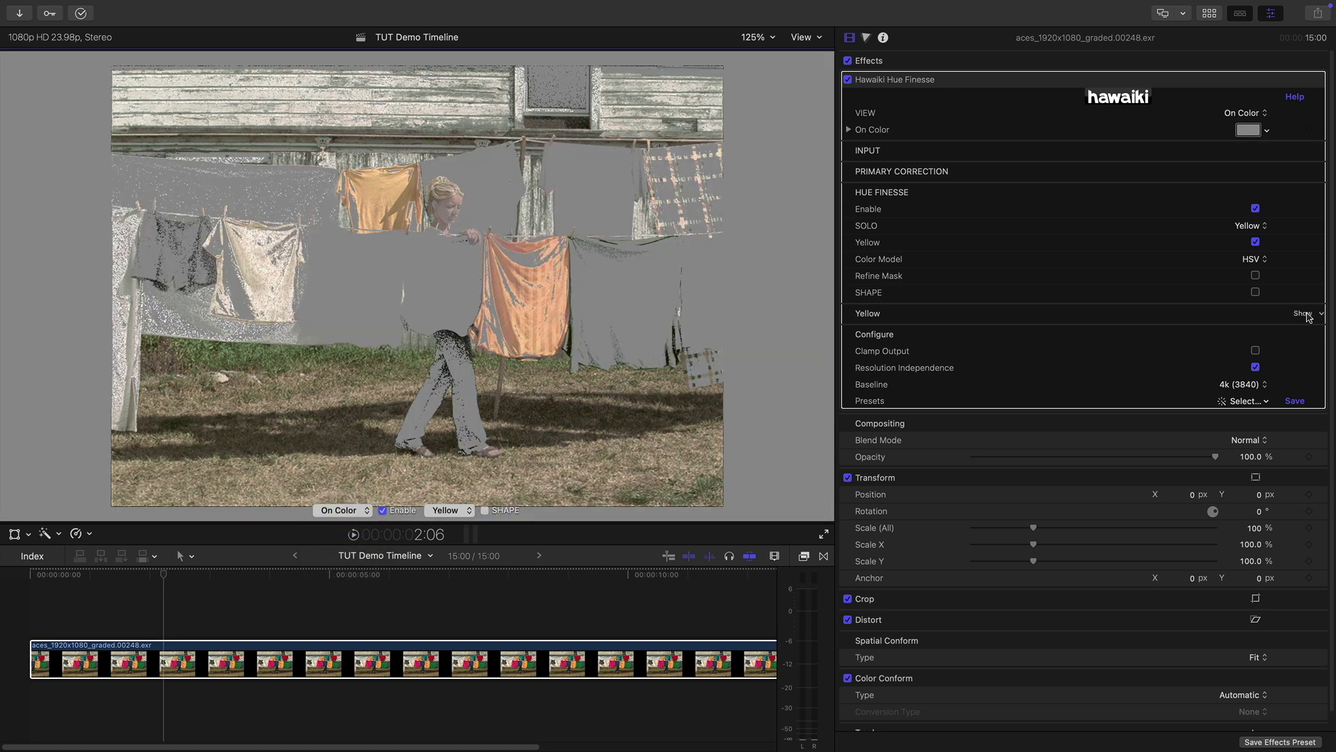
pyautogui.click(1305, 314)
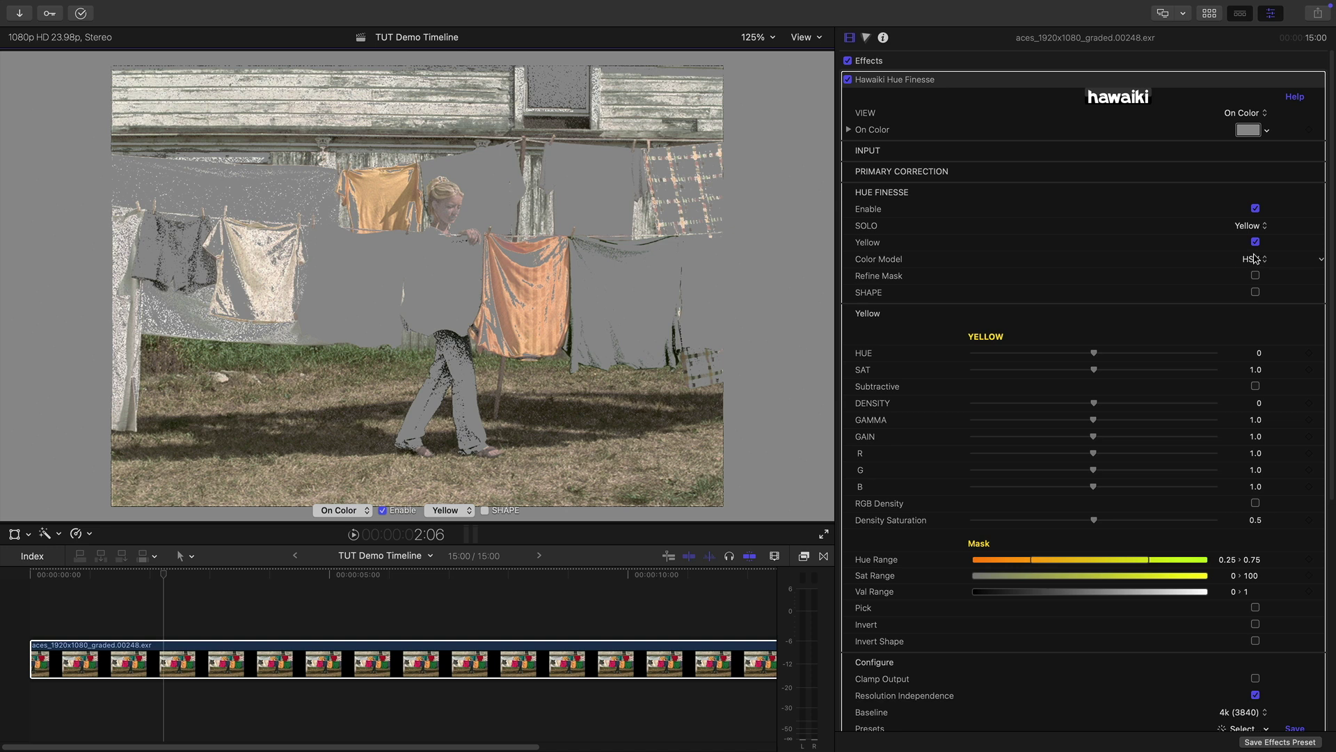
pyautogui.moveTo(920, 197)
# Step: Change the Color Model from HSV to OkLCH
pyautogui.click(1255, 261)
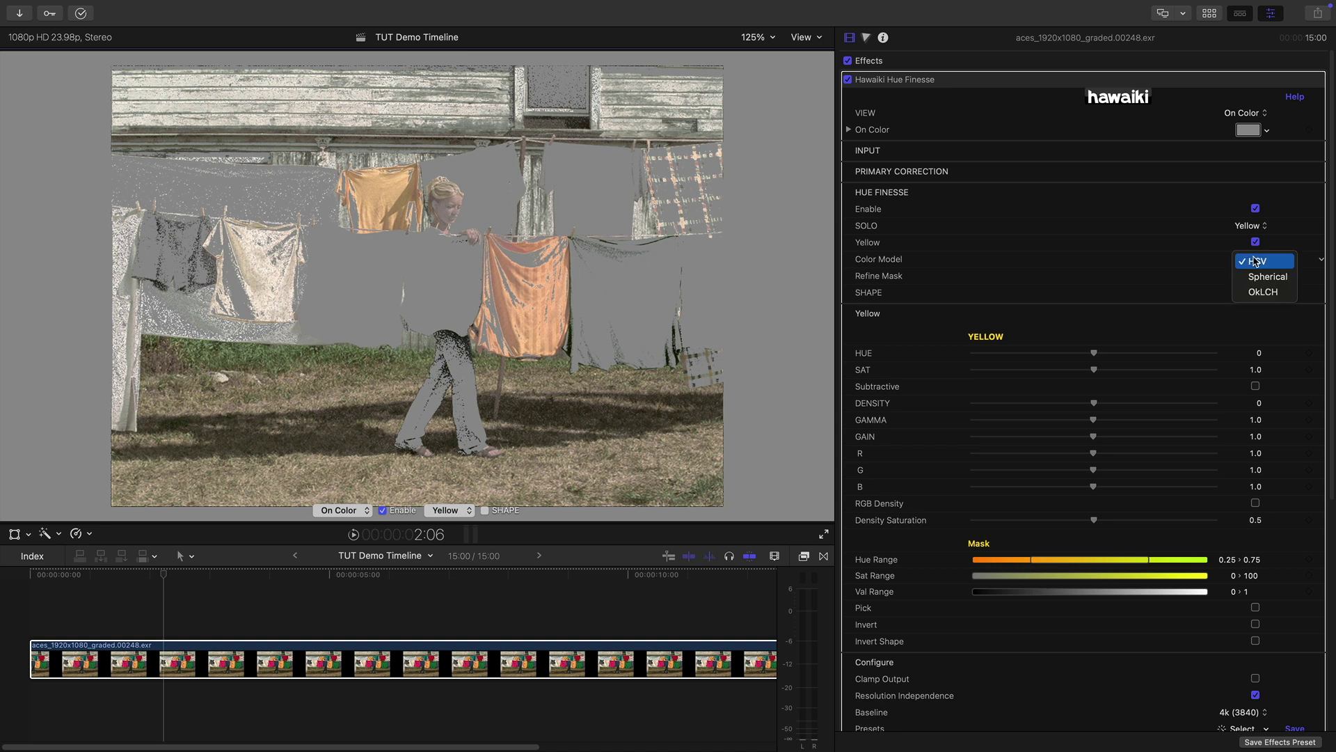
pyautogui.click(1271, 293)
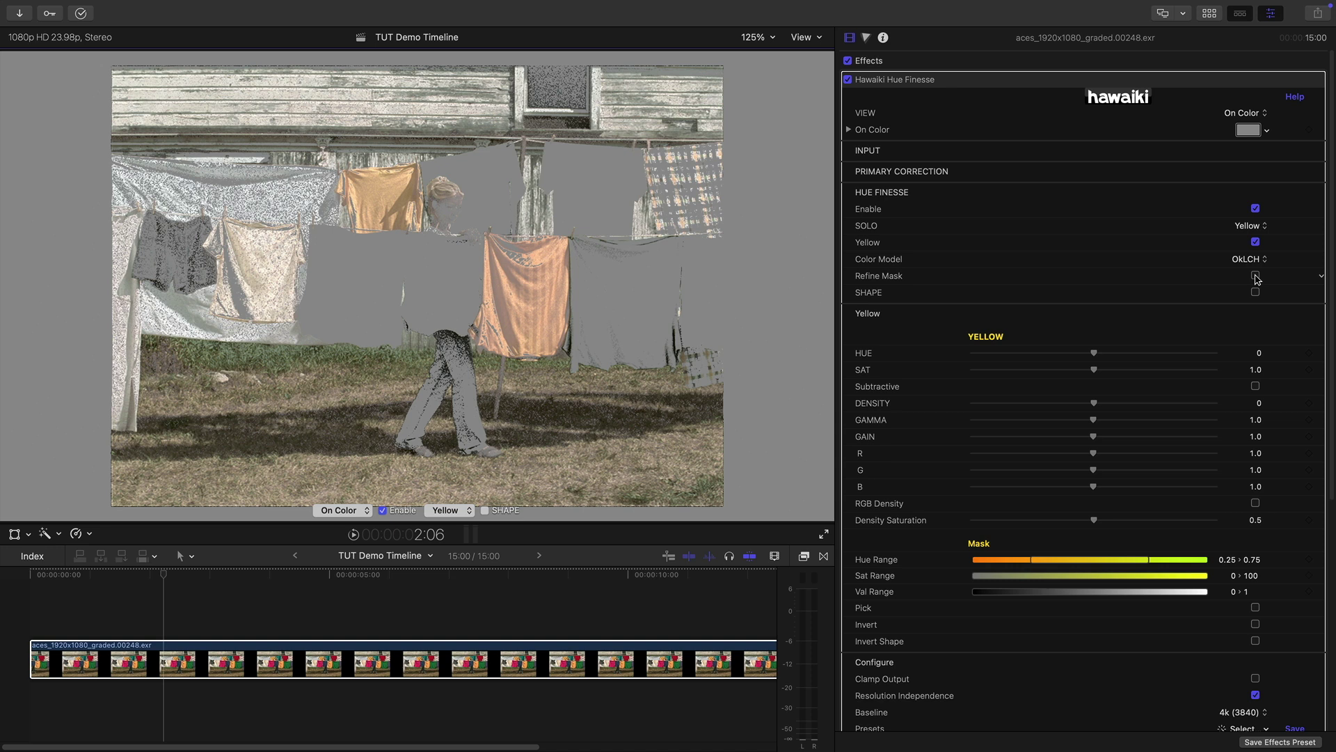
# Step: Enable Refine Mask and narrow the Yellow mask to Hue 0.28–0.57, Sat from 29.75, with softer edges
pyautogui.click(1255, 277)
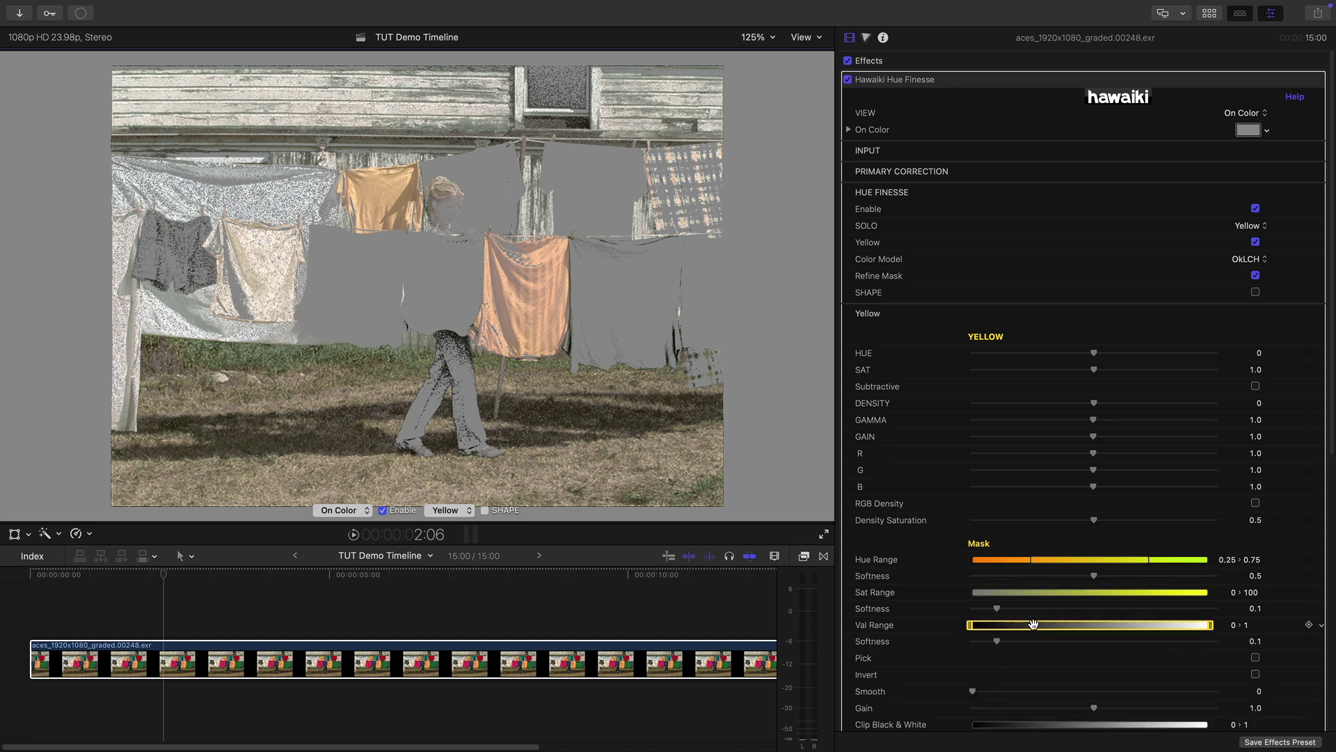
pyautogui.scroll(-1, 1035, 628)
pyautogui.scroll(-1, 1035, 627)
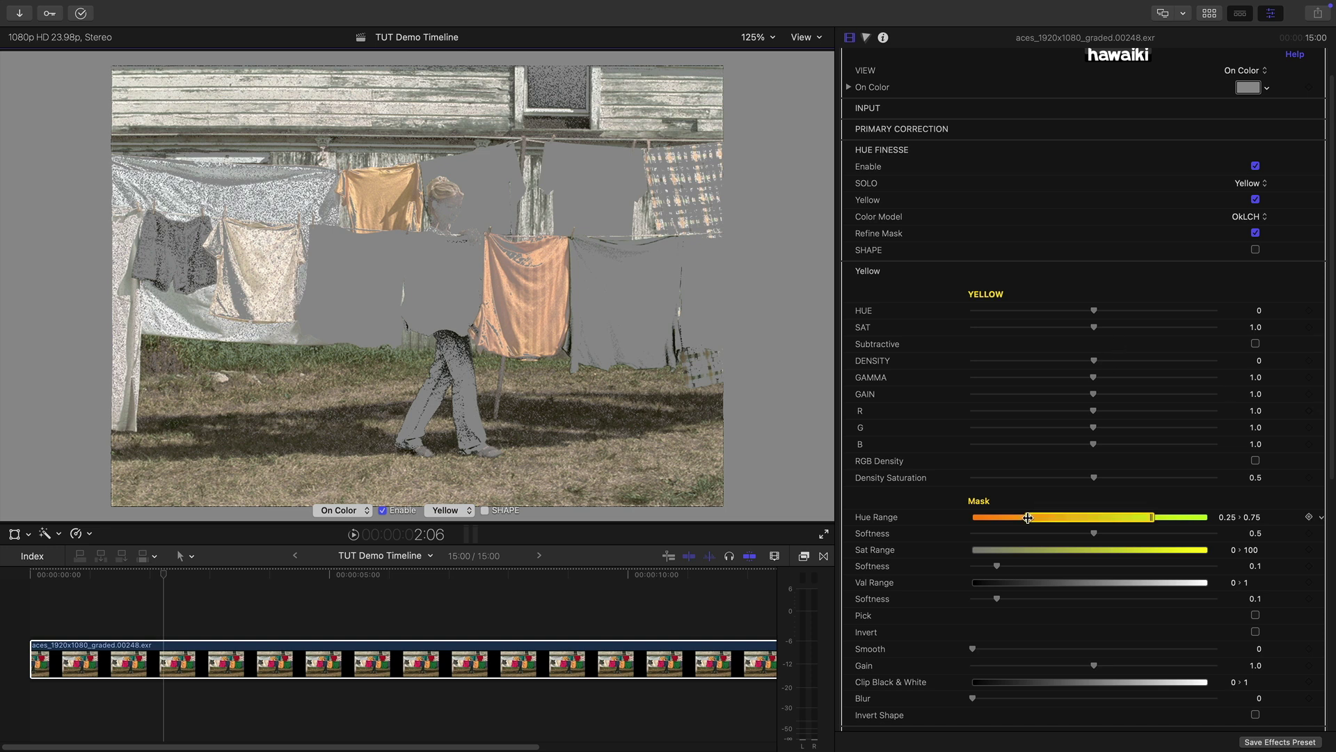
pyautogui.moveTo(1156, 515); pyautogui.dragTo(1110, 516)
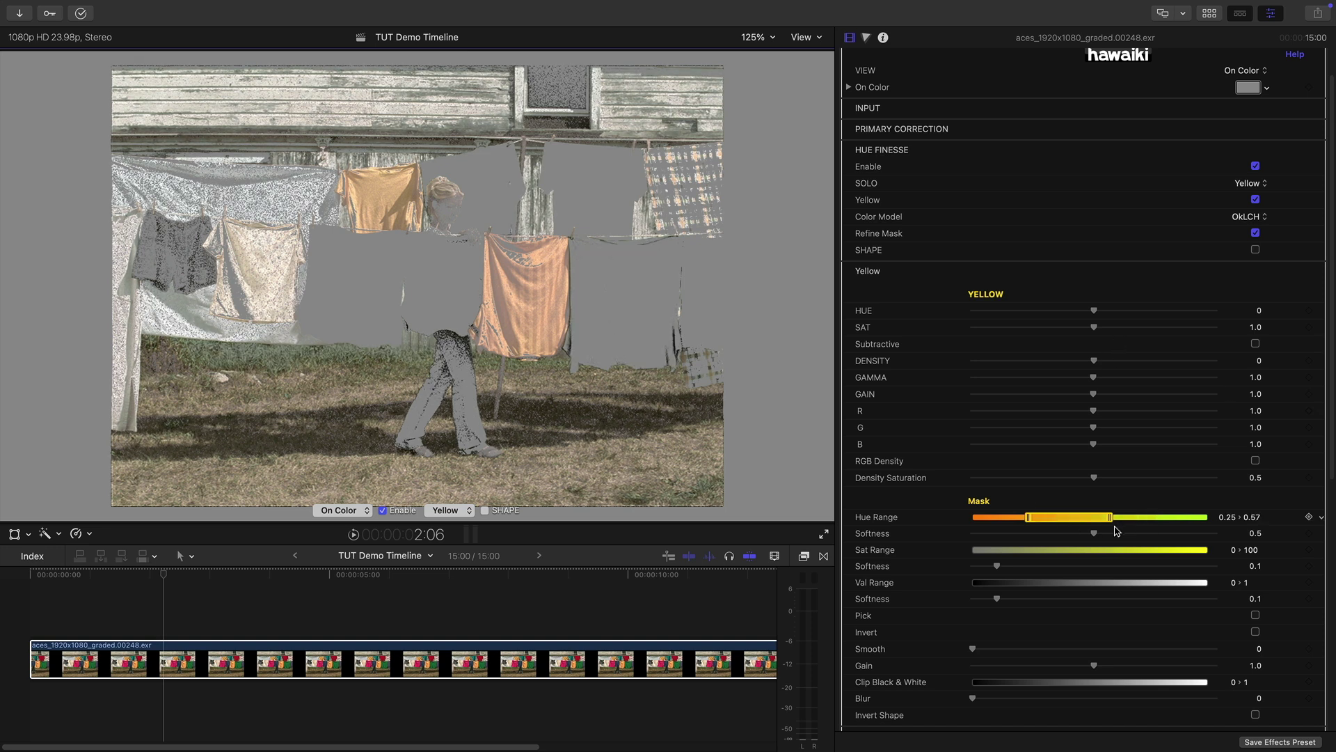
pyautogui.moveTo(1028, 519); pyautogui.dragTo(1037, 517)
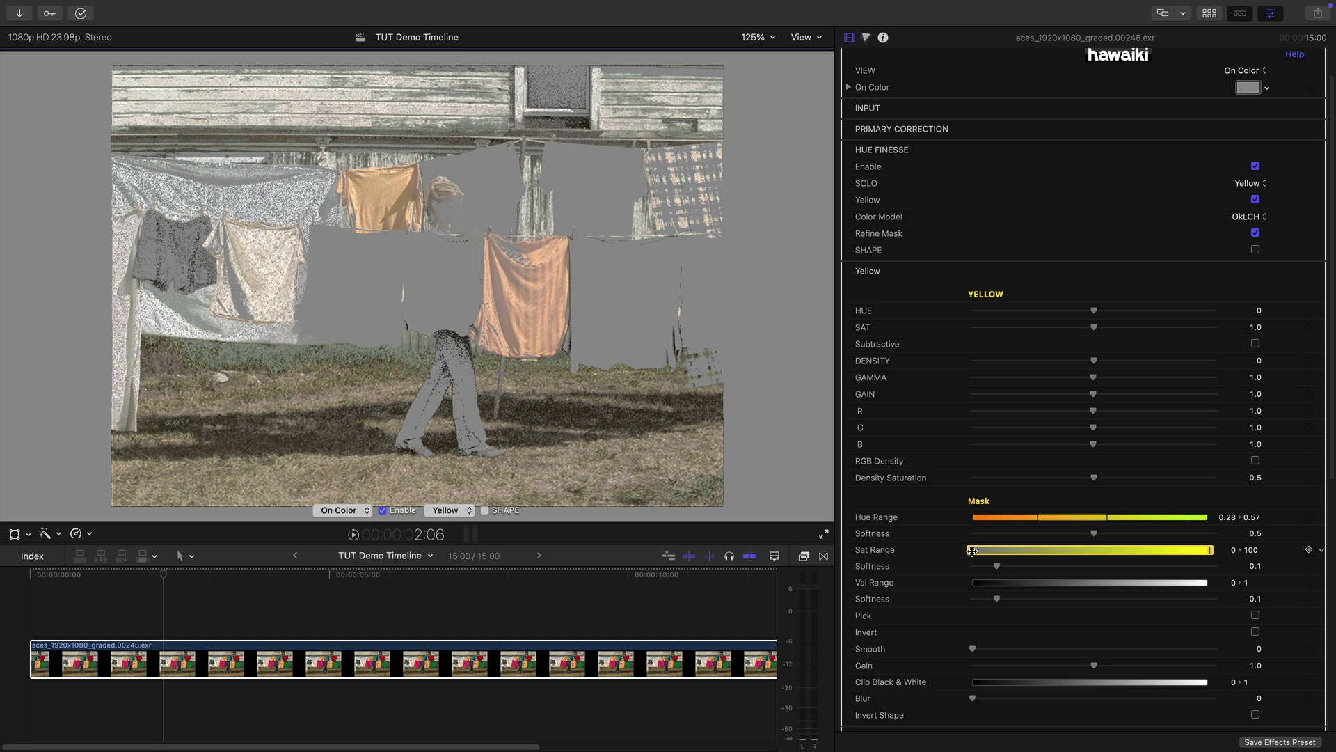
pyautogui.moveTo(971, 551); pyautogui.dragTo(1027, 547)
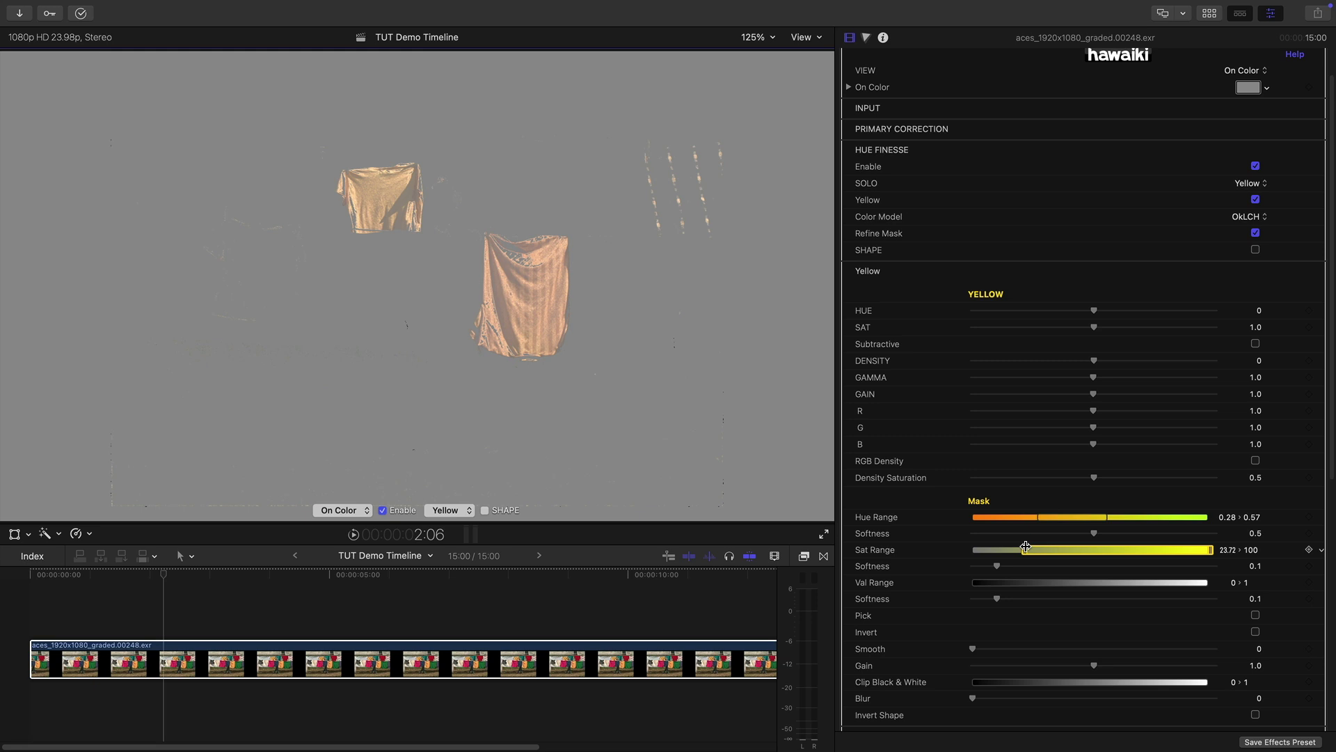
pyautogui.moveTo(996, 566)
pyautogui.mouseDown()
pyautogui.moveTo(1020, 567)
pyautogui.moveTo(992, 567)
pyautogui.moveTo(1011, 570)
pyautogui.mouseUp()
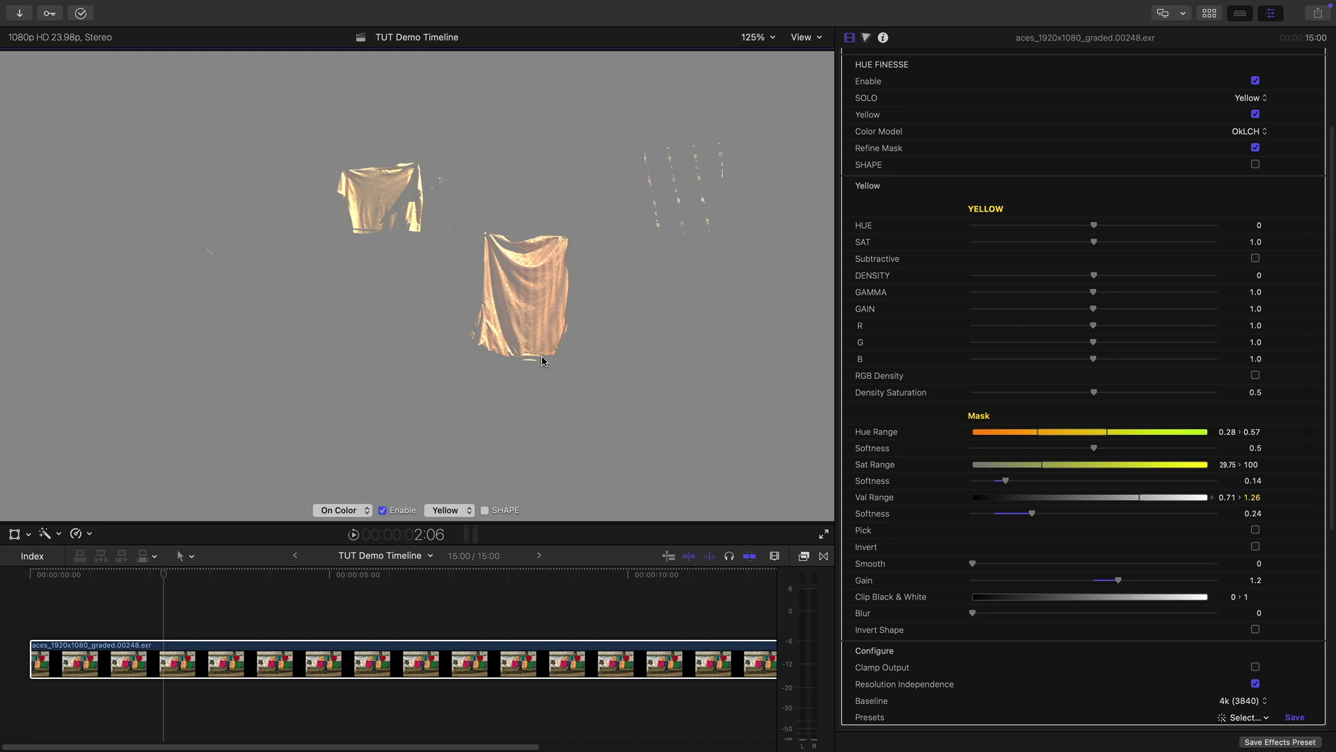
# Step: Switch the viewer back to Effect and set the Yellow band's Density to 0.39 and Sat to 1.37
pyautogui.click(355, 510)
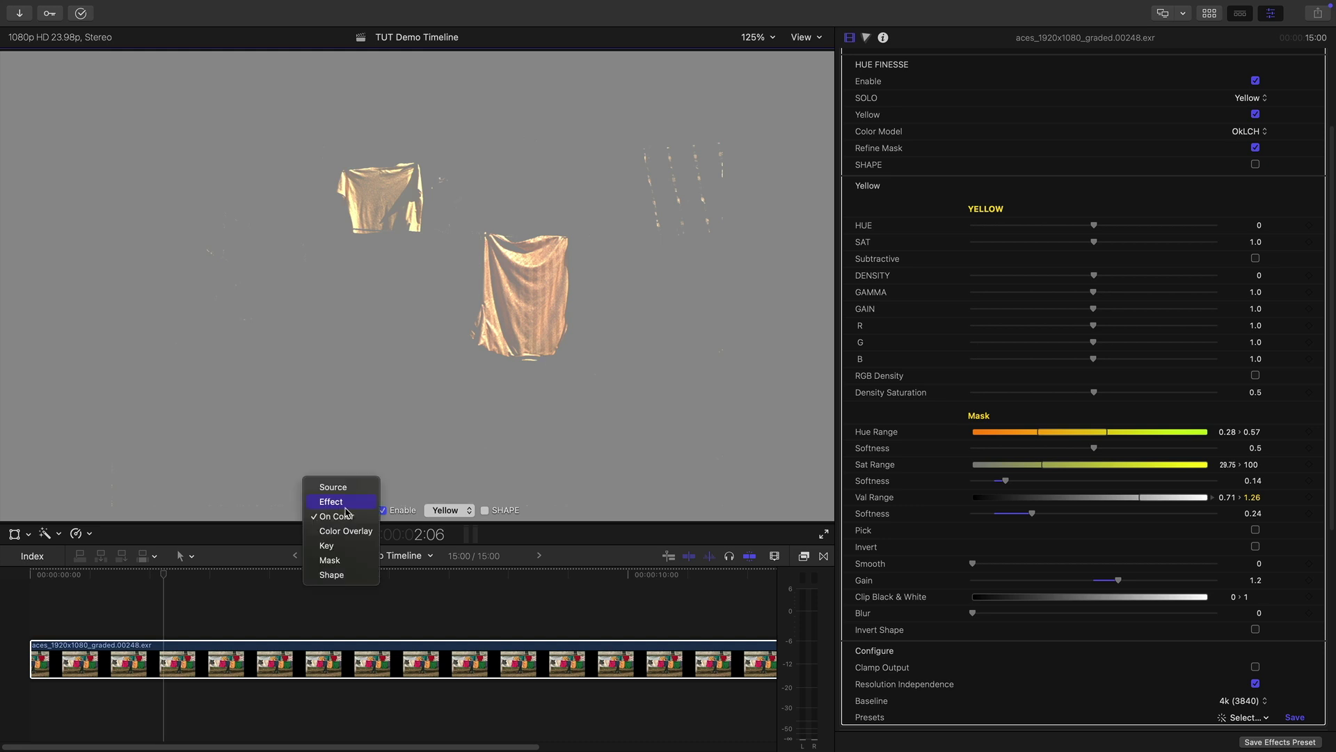
pyautogui.click(345, 501)
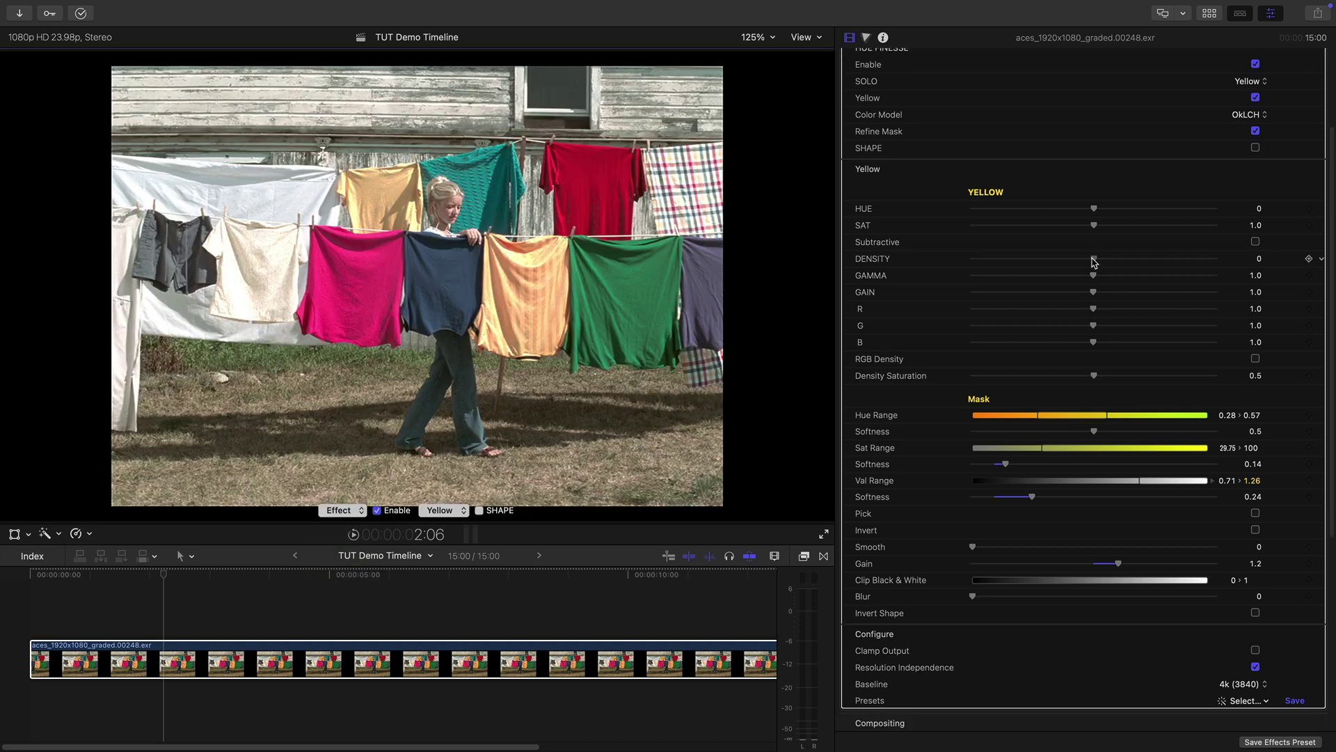
pyautogui.moveTo(1094, 258); pyautogui.dragTo(1147, 227)
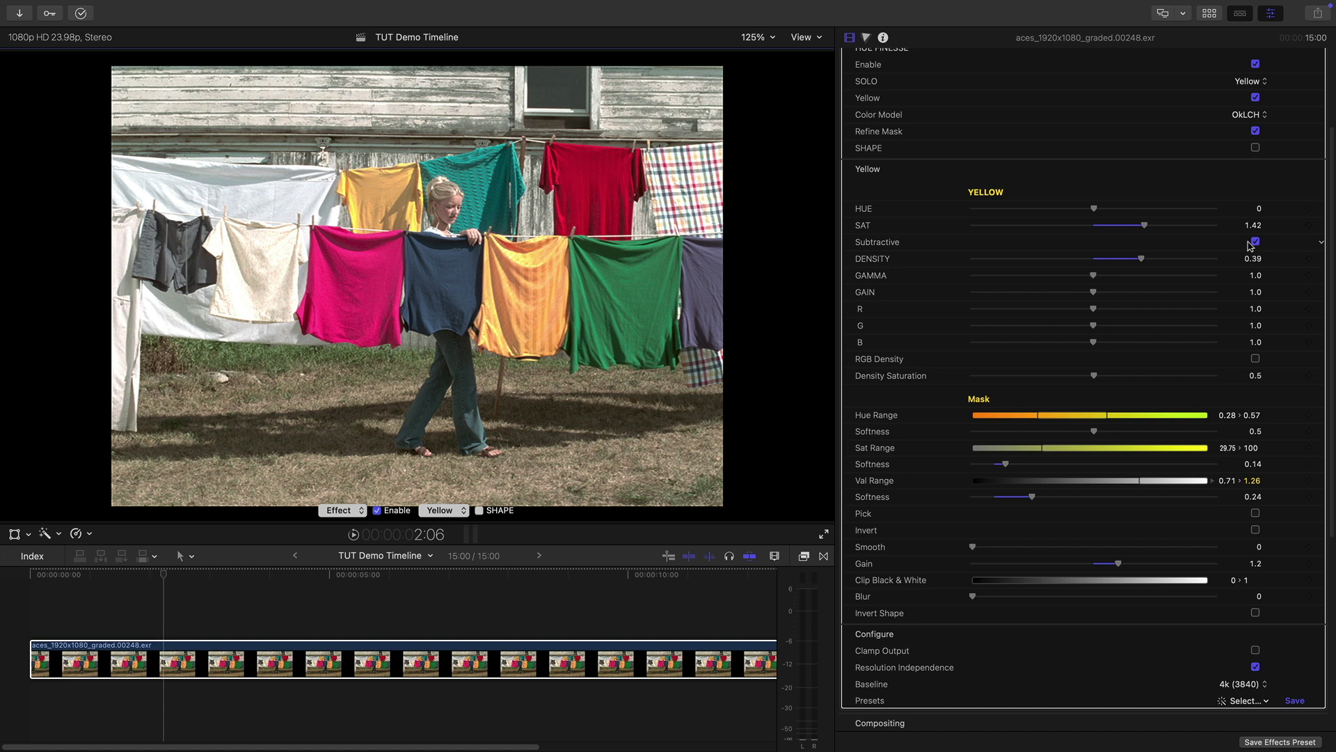
pyautogui.moveTo(1150, 226); pyautogui.dragTo(1144, 227)
pyautogui.scroll(-2, 1044, 476)
pyautogui.scroll(-5, 1047, 477)
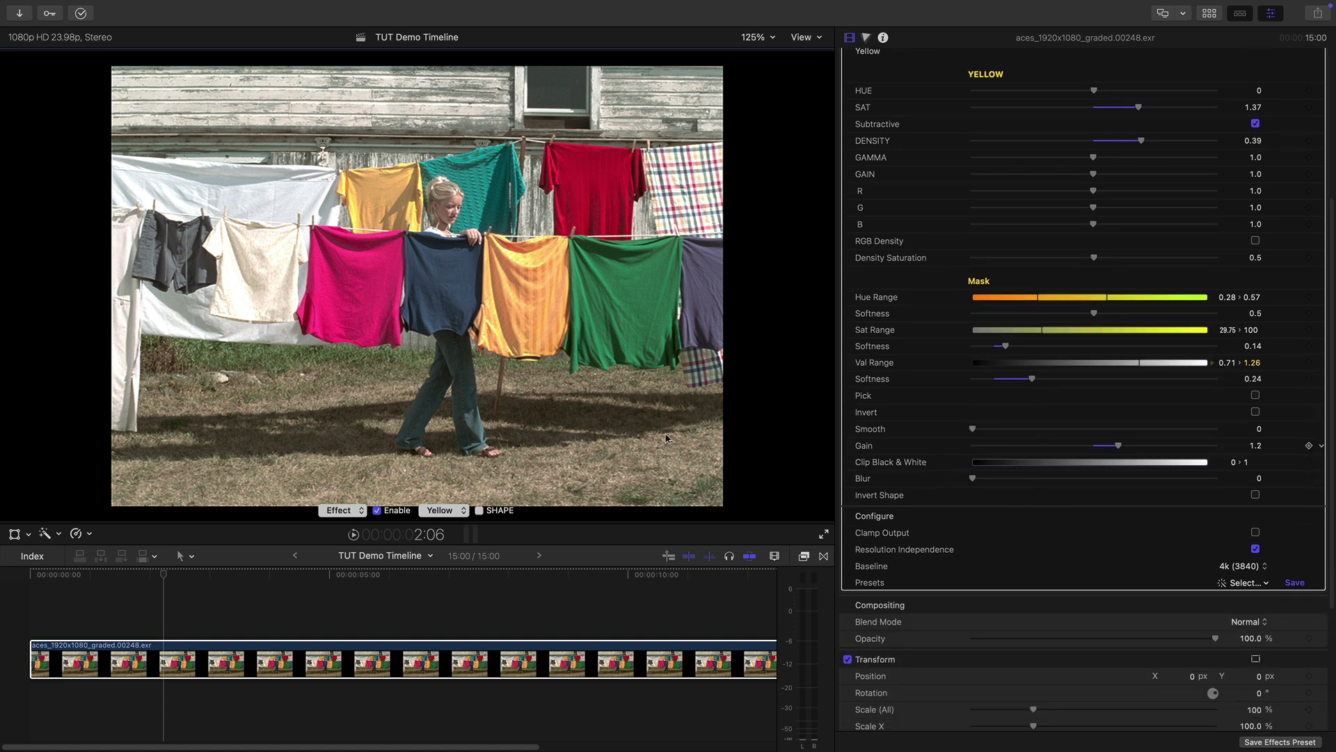
# Step: Show the yellow mask over grey, clip it from 0.16, blur it to 1.52, and re-clip blacks to 0.17
pyautogui.click(341, 512)
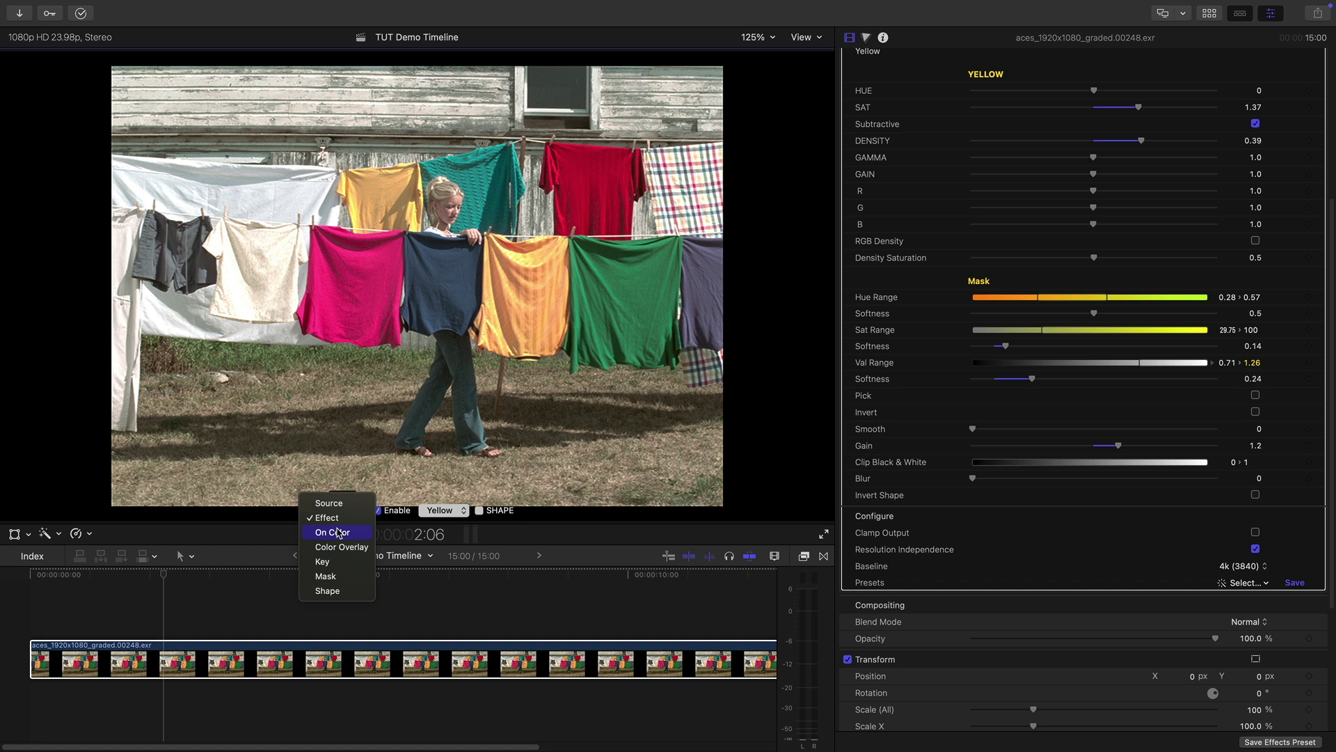
pyautogui.click(333, 532)
pyautogui.moveTo(973, 479); pyautogui.dragTo(1007, 480)
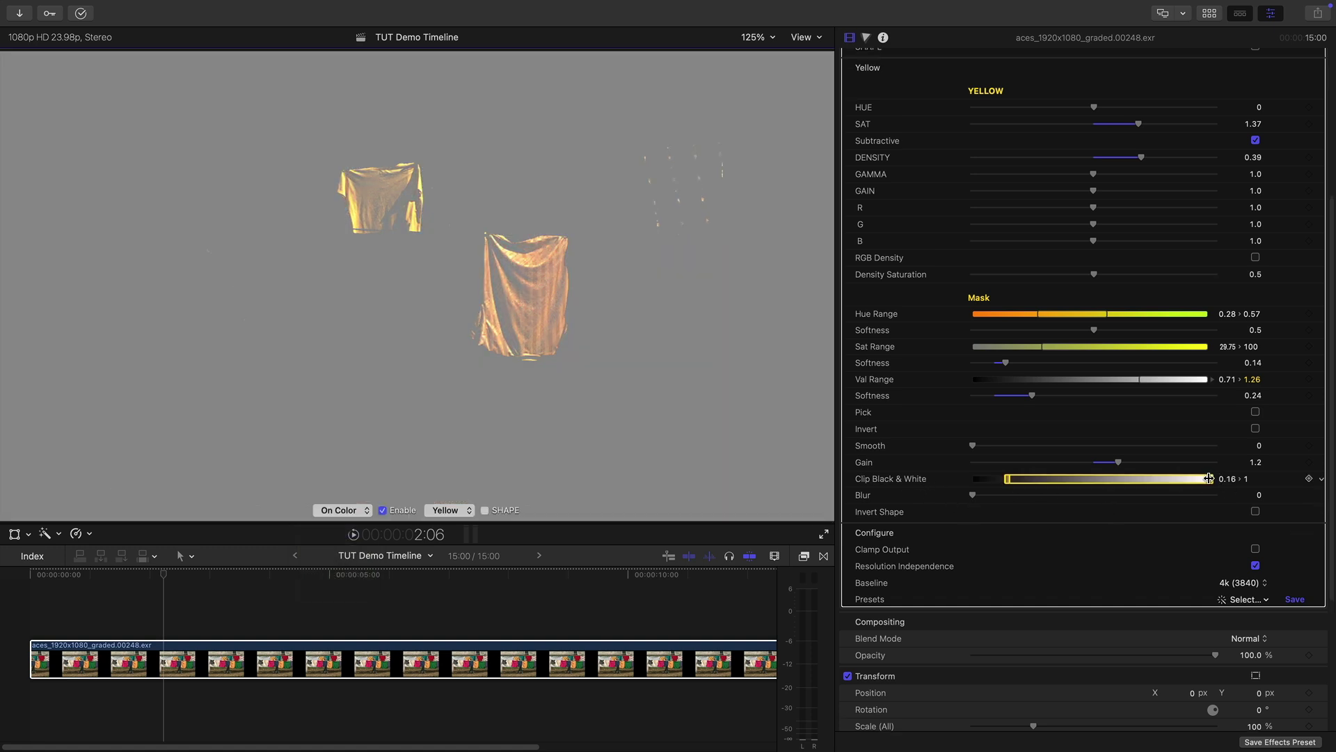
pyautogui.moveTo(1211, 479); pyautogui.dragTo(1063, 486)
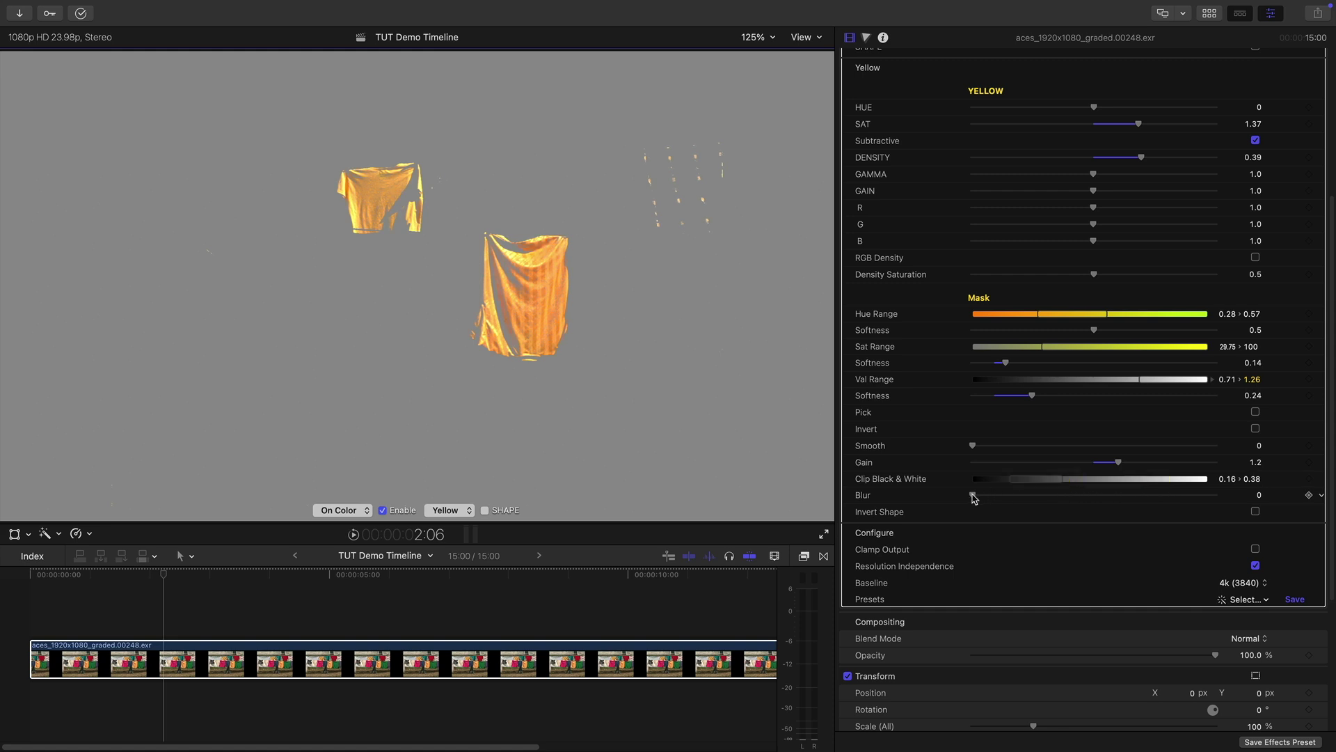
pyautogui.moveTo(972, 497); pyautogui.dragTo(1009, 499)
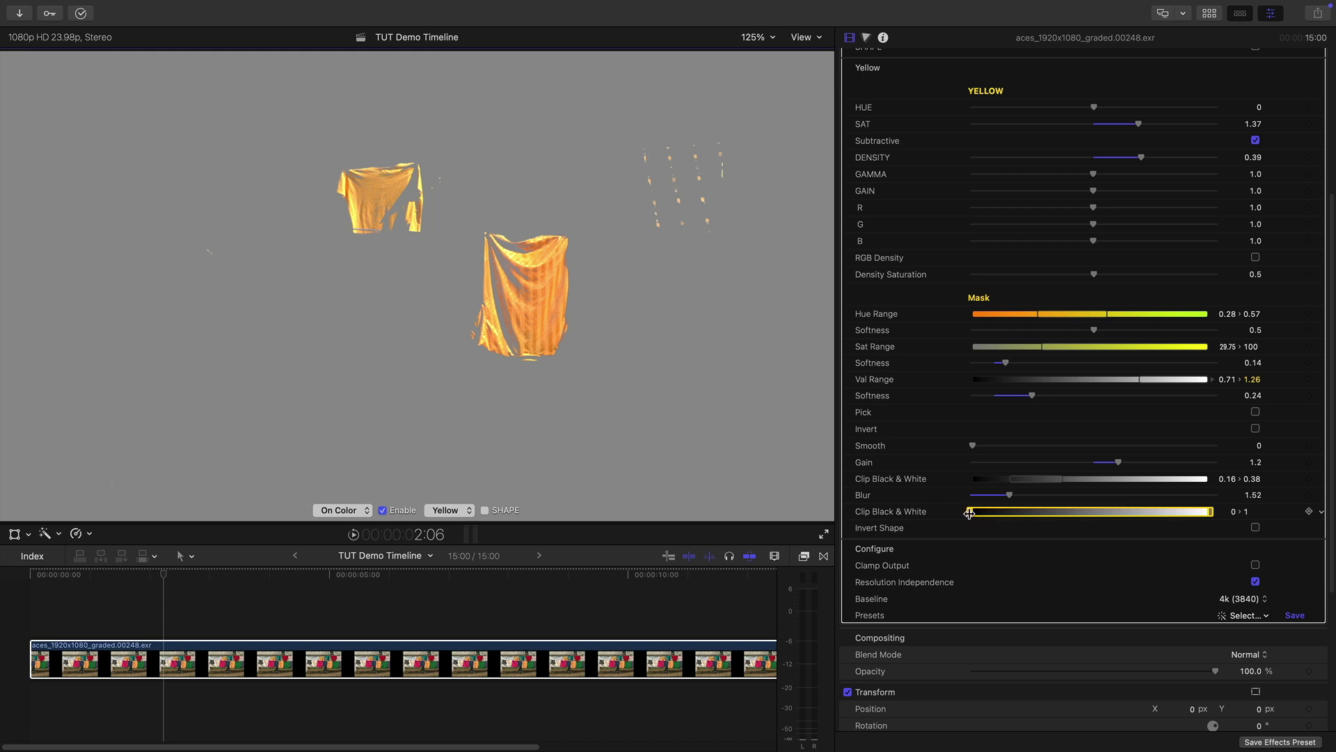
pyautogui.moveTo(969, 513); pyautogui.dragTo(1011, 513)
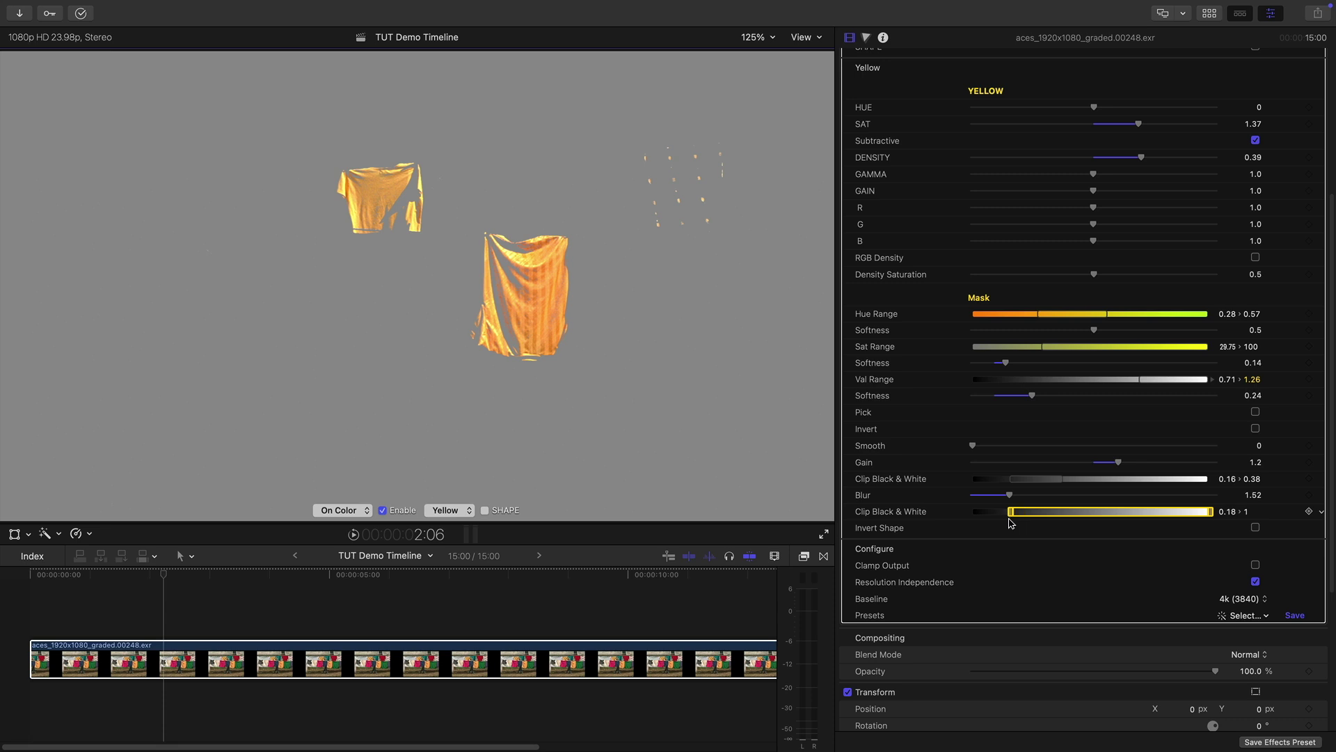
# Step: Switch the viewer from the mask to the full graded Effect image
pyautogui.click(344, 510)
pyautogui.click(351, 501)
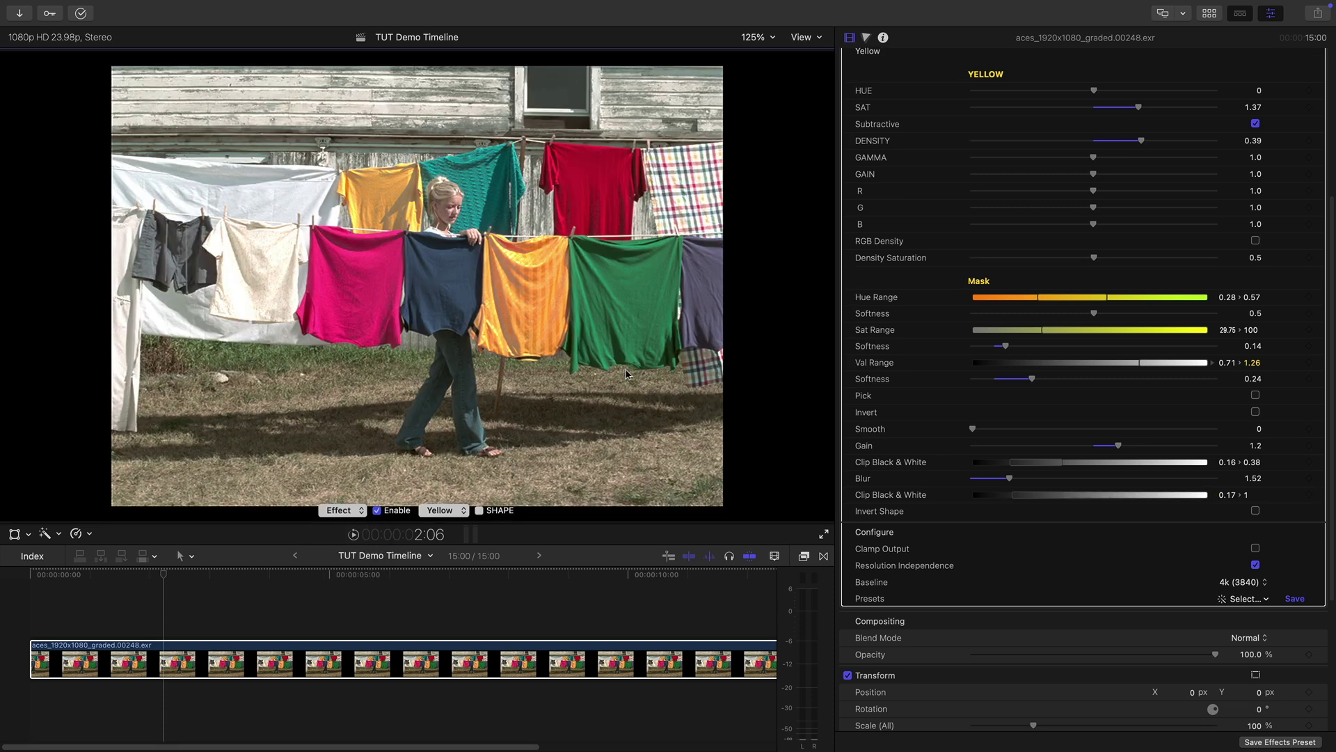
pyautogui.scroll(1, 1006, 247)
pyautogui.scroll(3, 1004, 251)
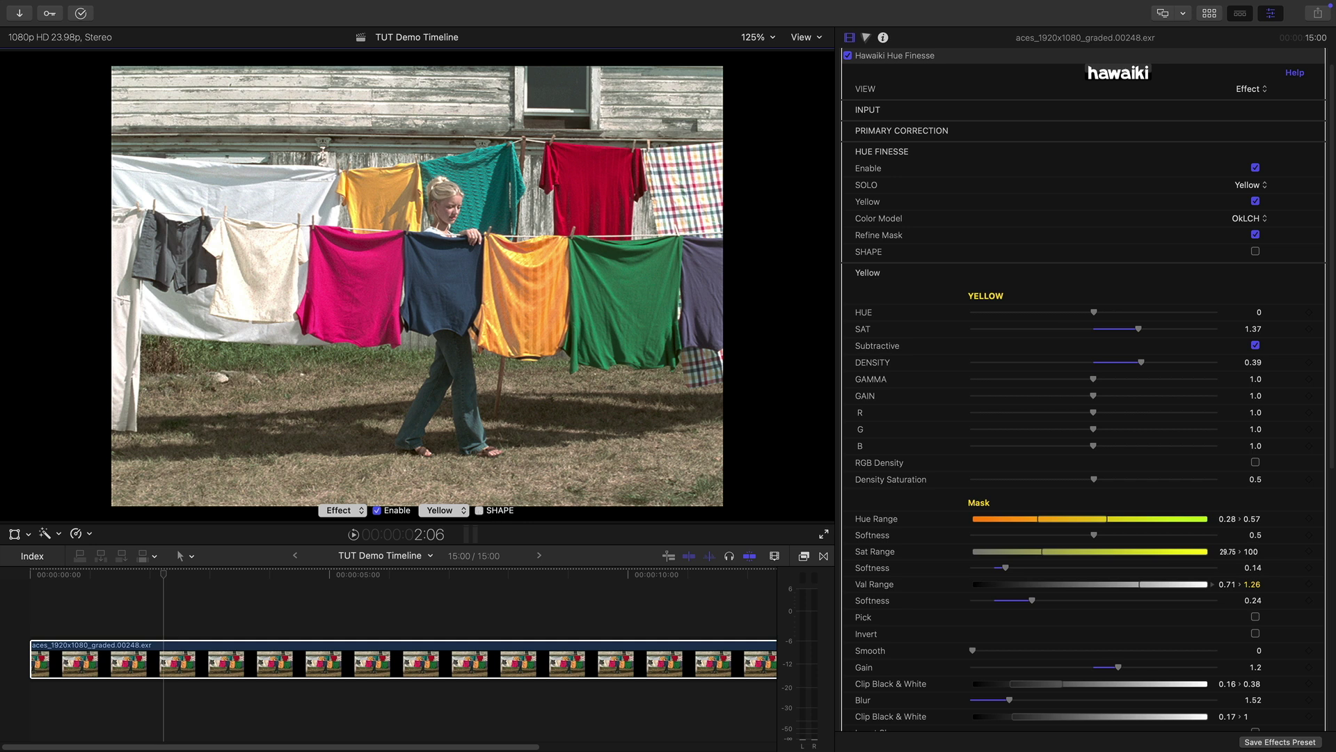
# Step: Enable SHAPE and move and resize its rectangle over the pink shirt
pyautogui.click(1256, 251)
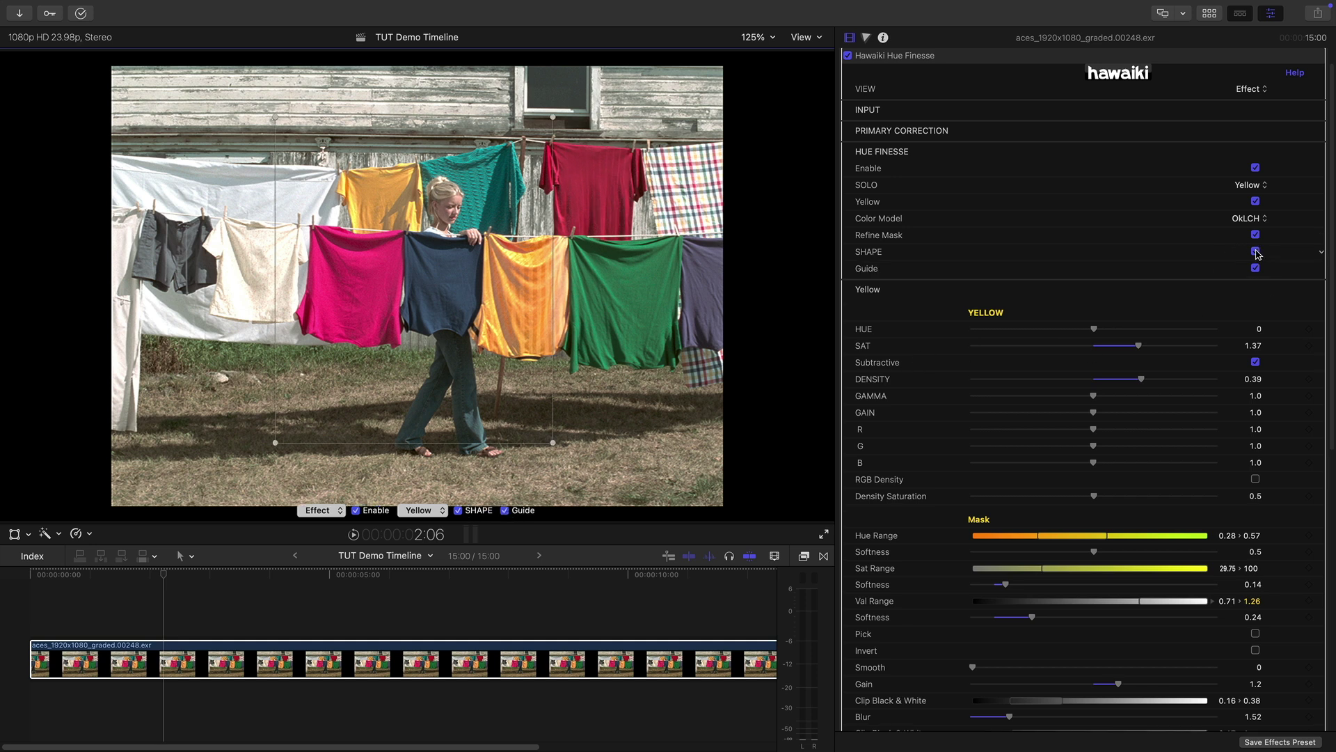
pyautogui.moveTo(370, 232); pyautogui.dragTo(535, 211)
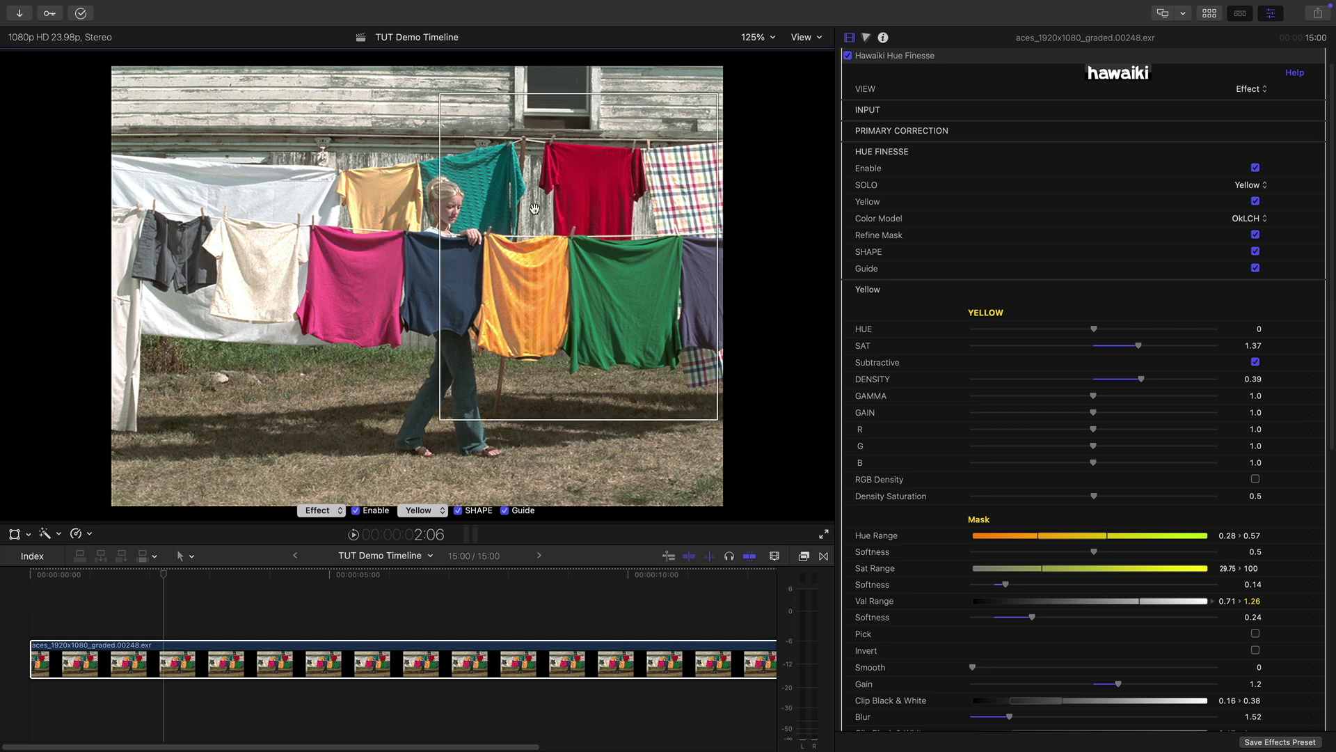
pyautogui.moveTo(441, 422); pyautogui.dragTo(446, 375)
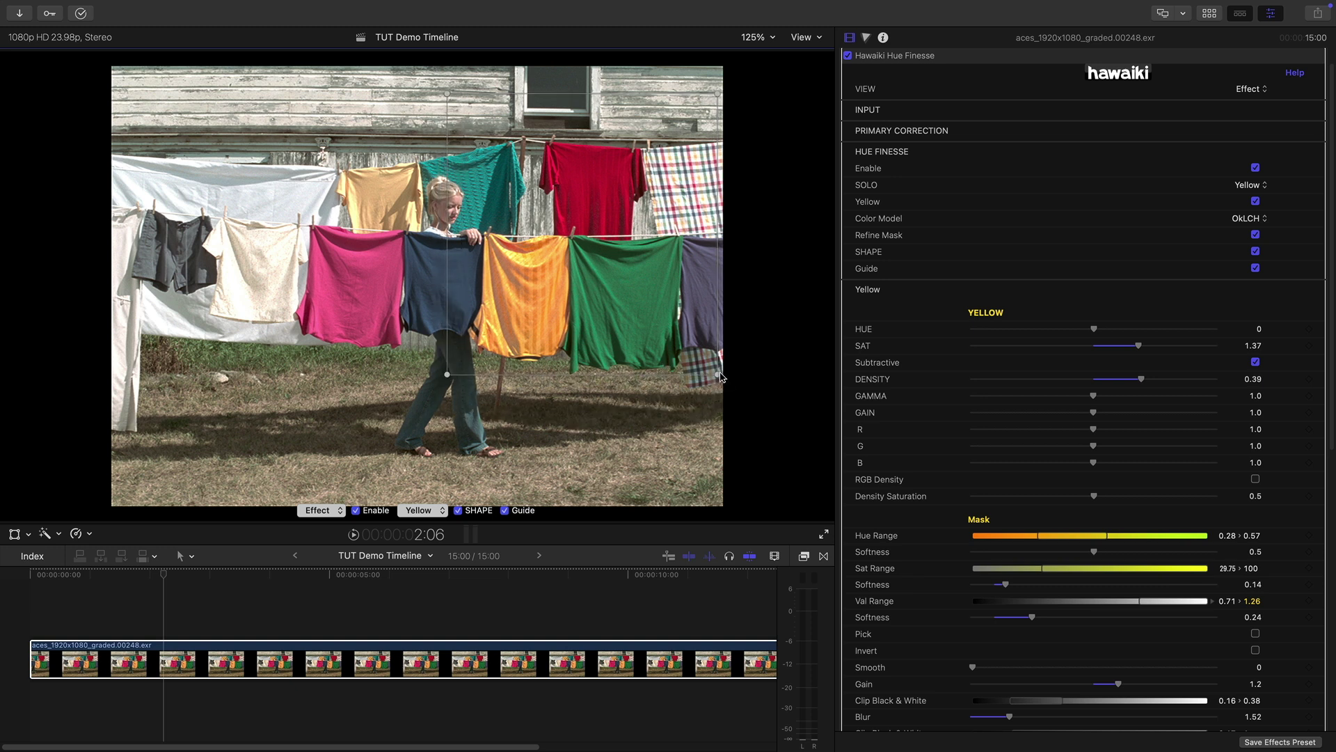
pyautogui.moveTo(717, 375); pyautogui.dragTo(691, 388)
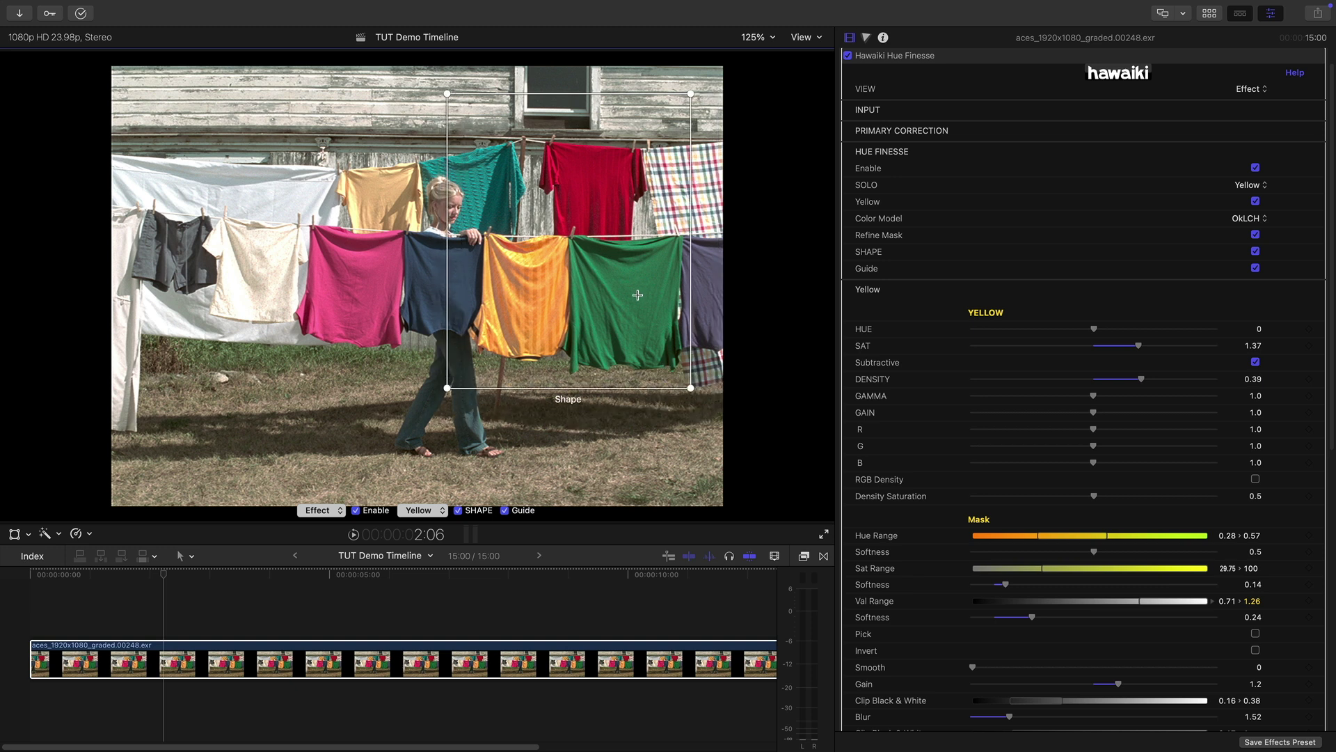
pyautogui.moveTo(590, 234); pyautogui.dragTo(595, 248)
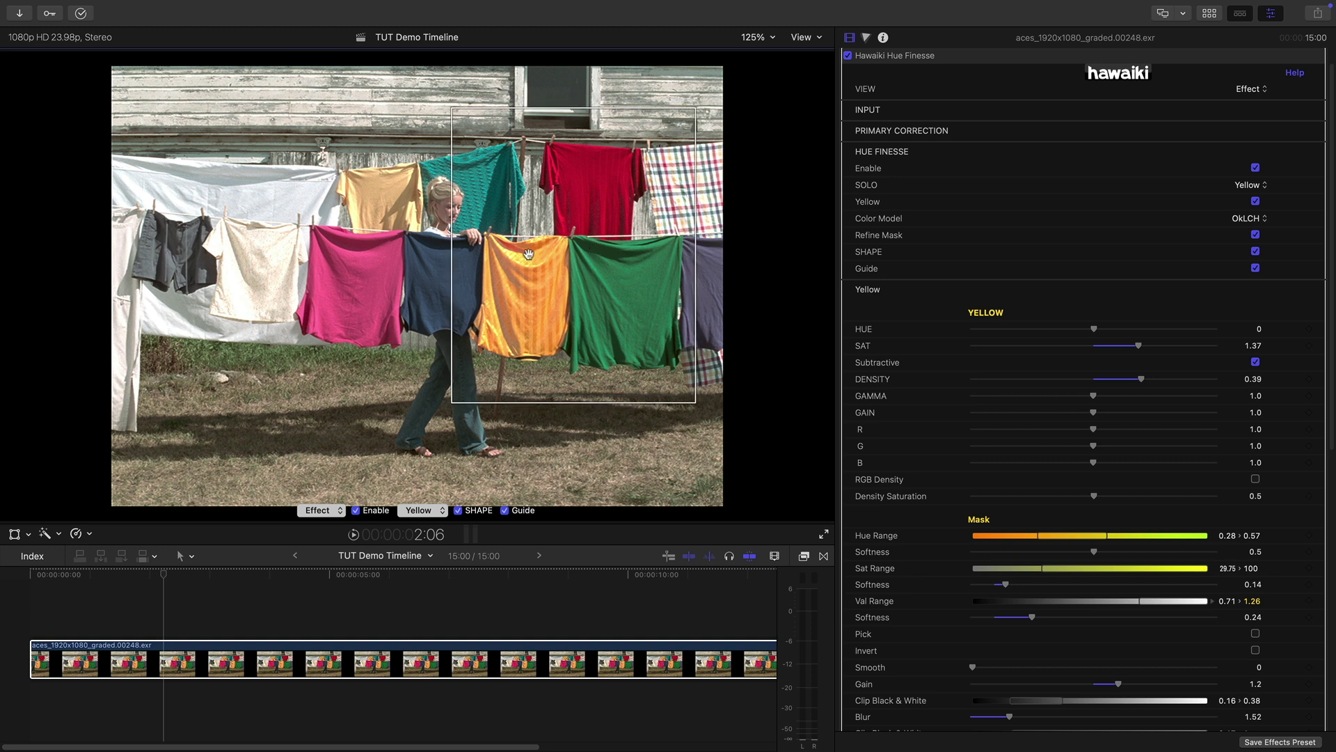
pyautogui.moveTo(529, 254); pyautogui.dragTo(380, 252)
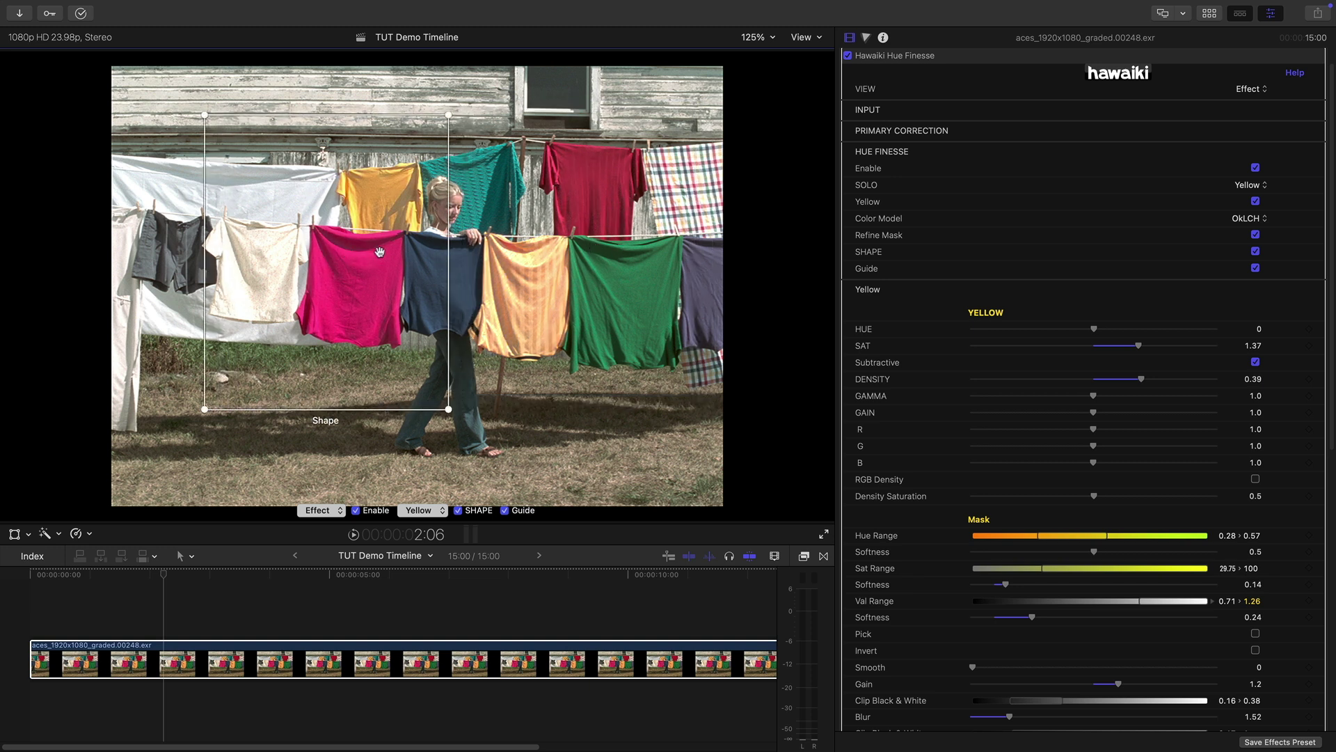
# Step: Turn on Invert Shape, toggle it off and on to compare, and expand the SHAPE settings
pyautogui.scroll(-3, 1148, 454)
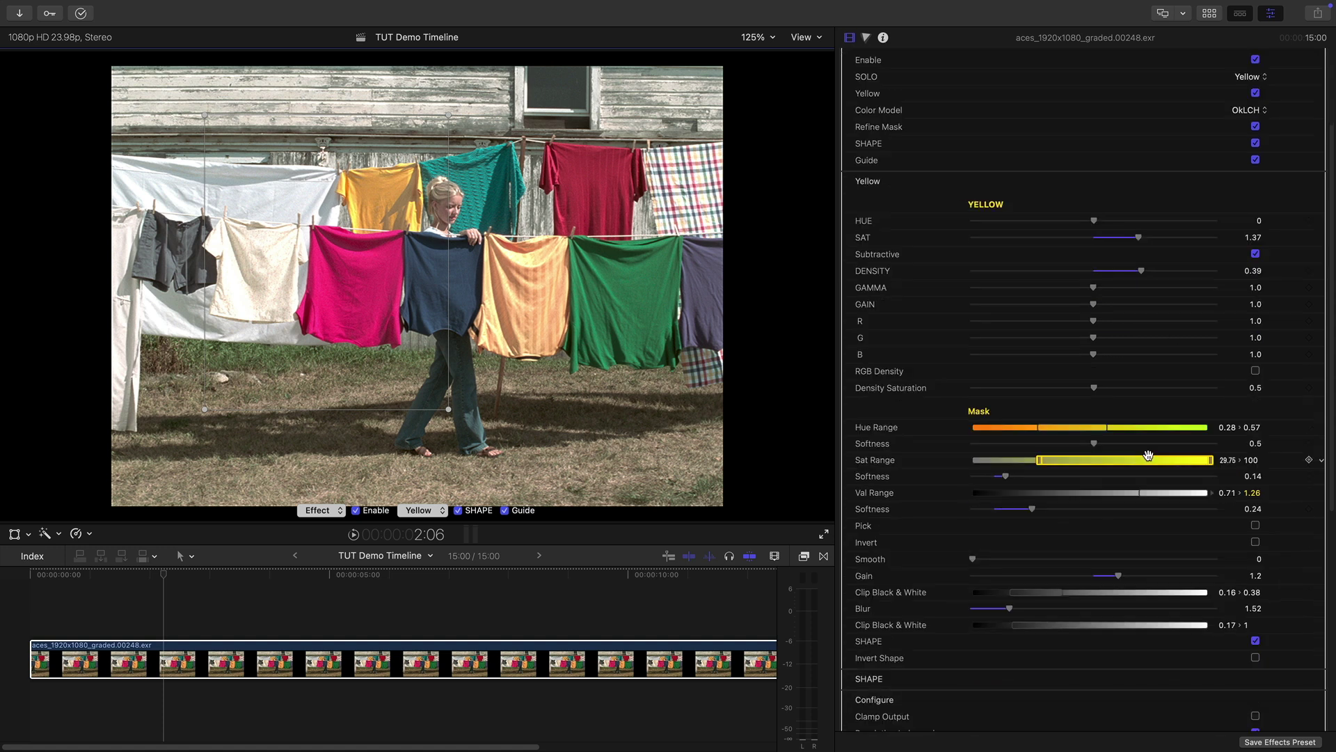
pyautogui.scroll(-1, 1147, 606)
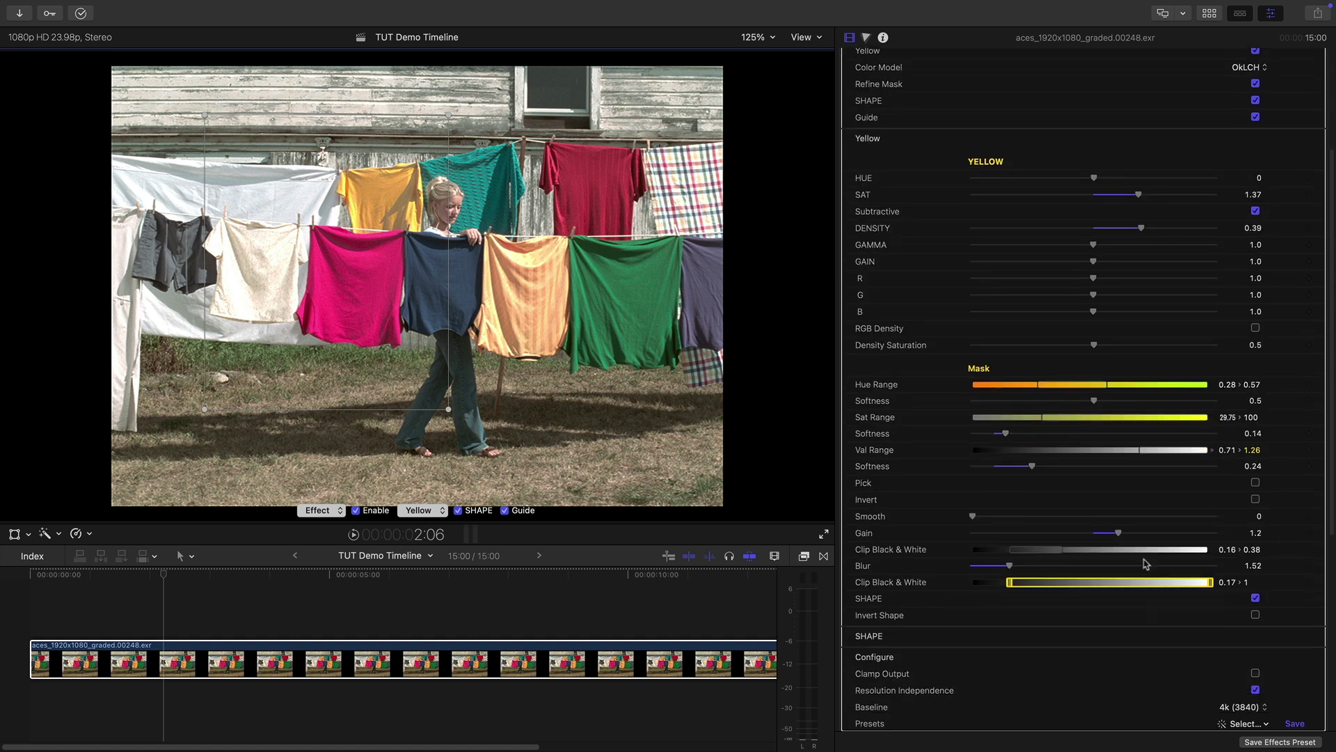
pyautogui.click(1256, 615)
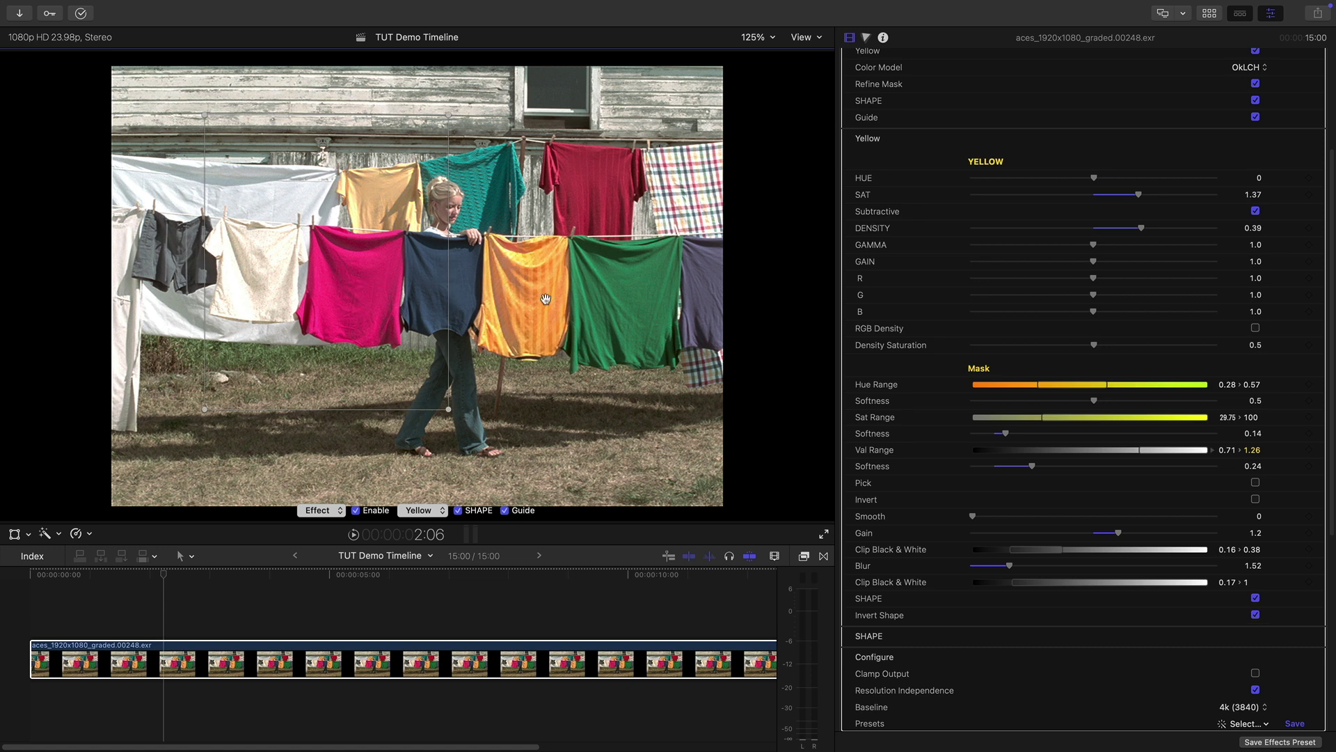
pyautogui.click(1255, 615)
pyautogui.click(1256, 615)
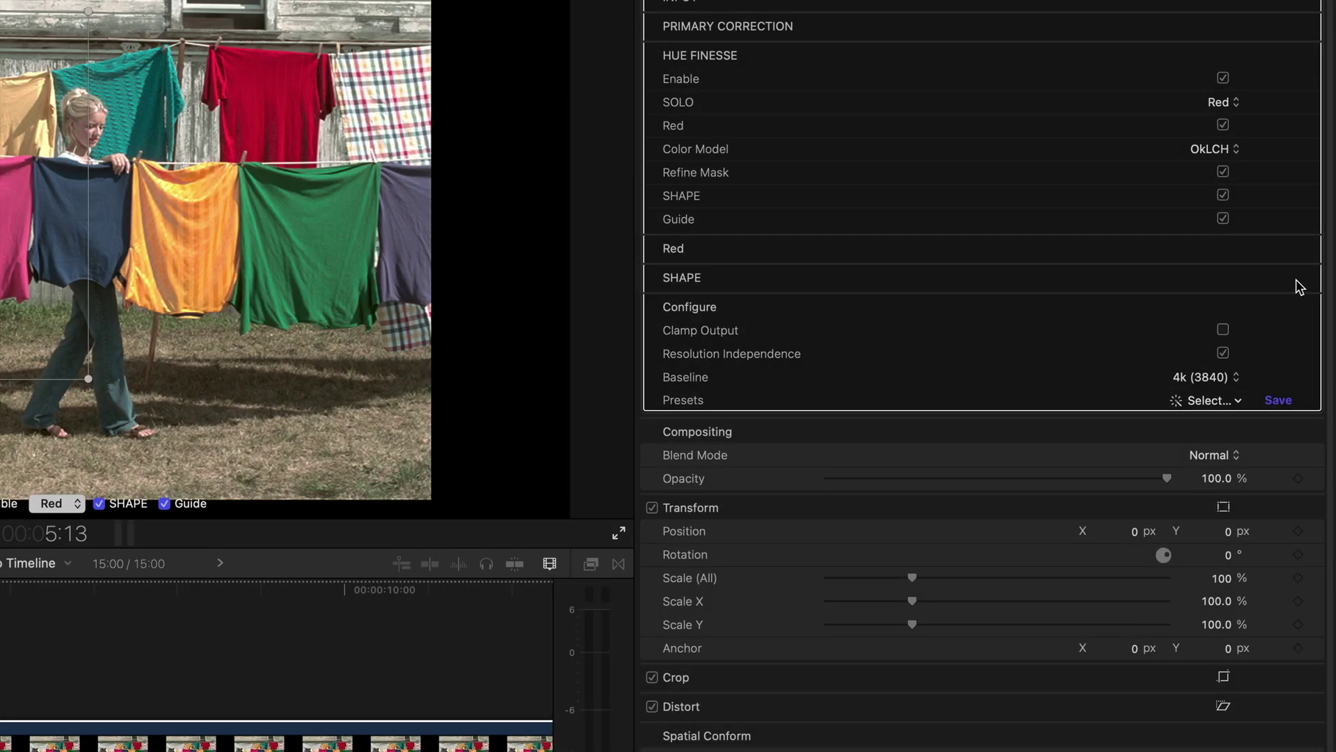
pyautogui.click(1295, 278)
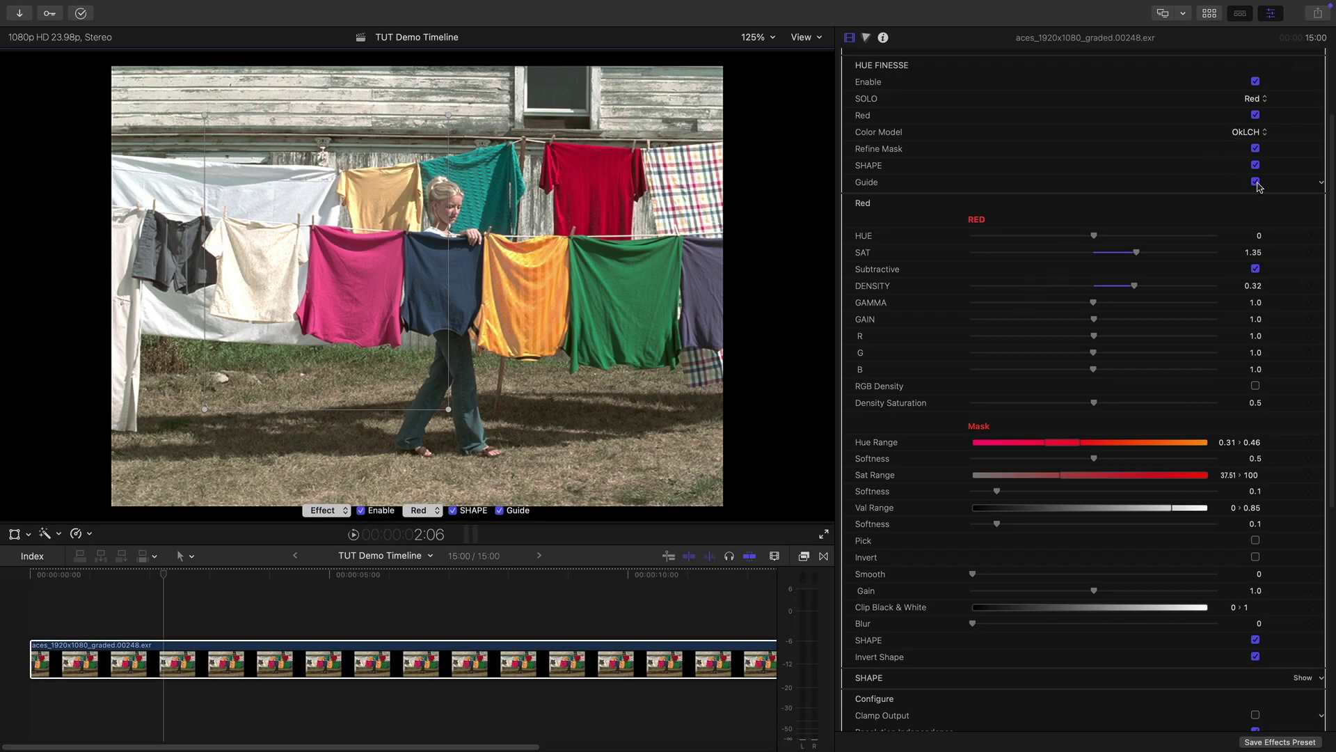
# Step: Hide the shape guide and expand the Configure settings to review the targets
pyautogui.click(1256, 182)
pyautogui.scroll(-4, 1130, 574)
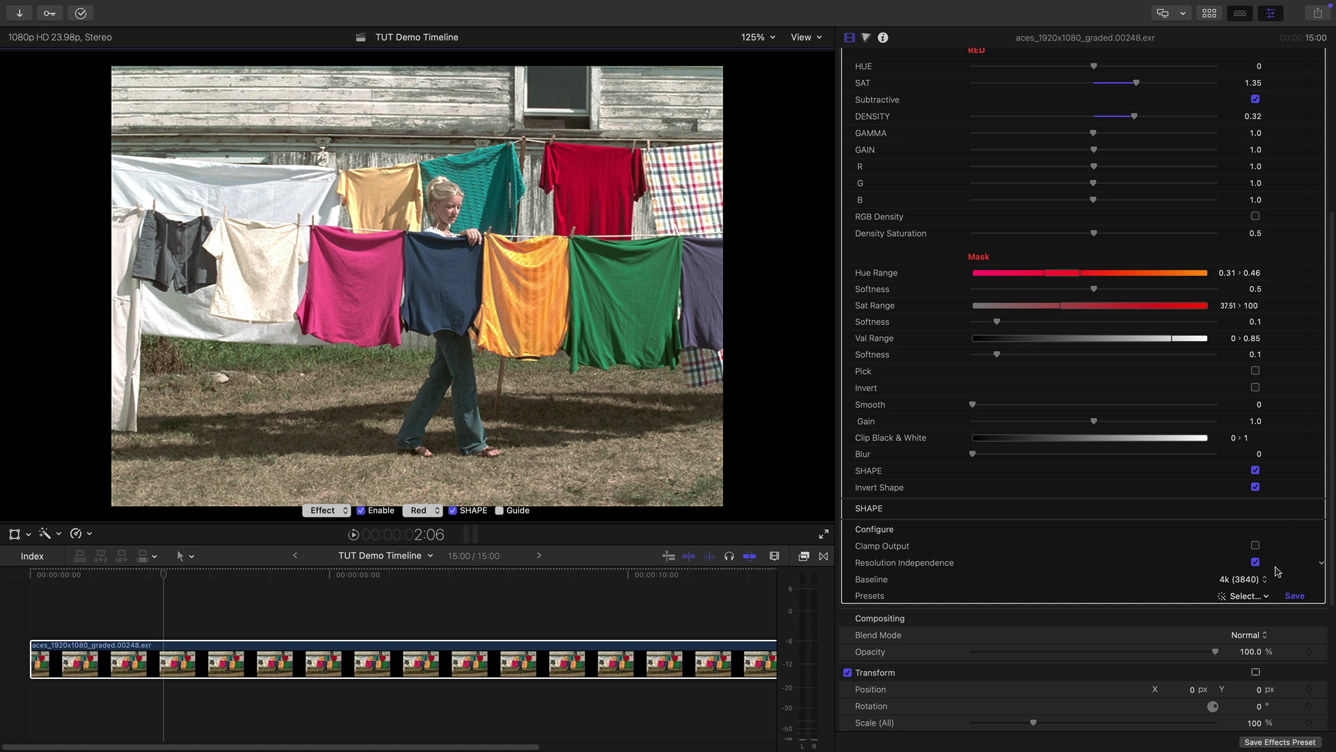
pyautogui.click(1303, 529)
pyautogui.scroll(-2, 1119, 540)
pyautogui.scroll(-7, 1119, 540)
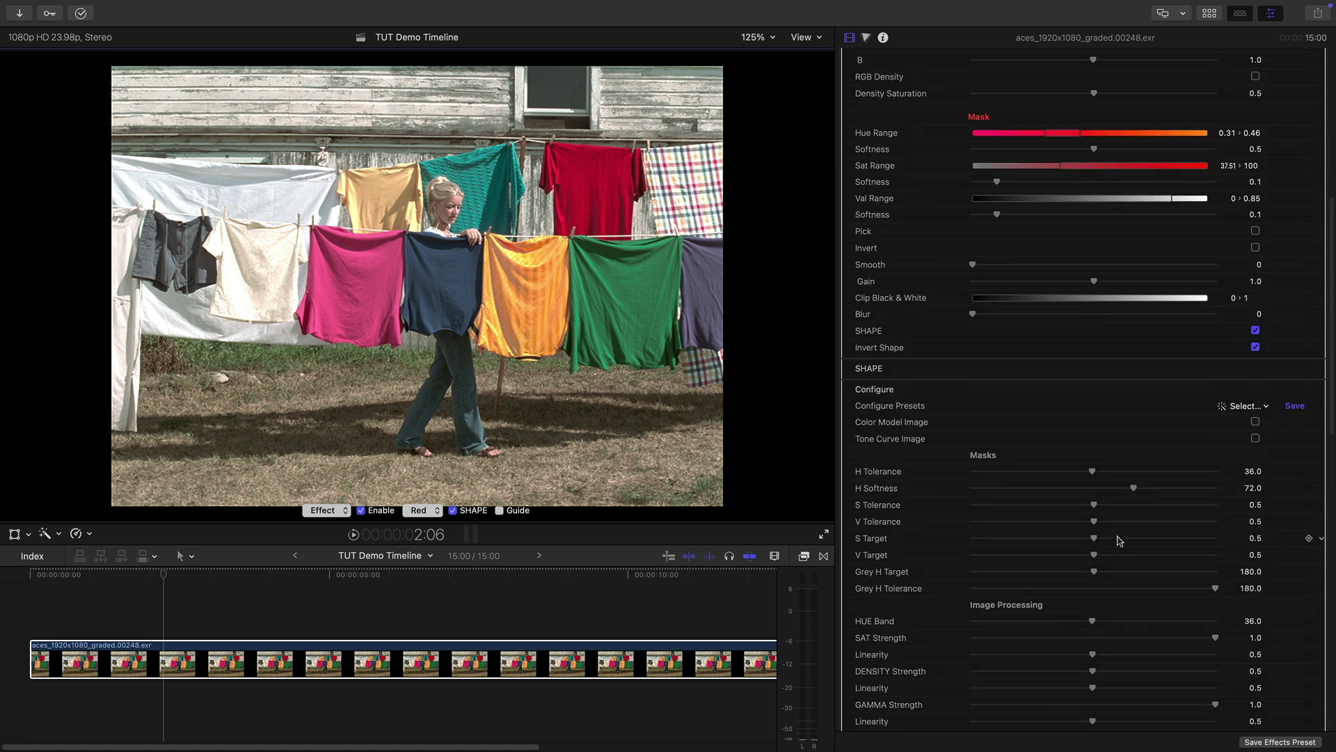
pyautogui.scroll(-2, 972, 504)
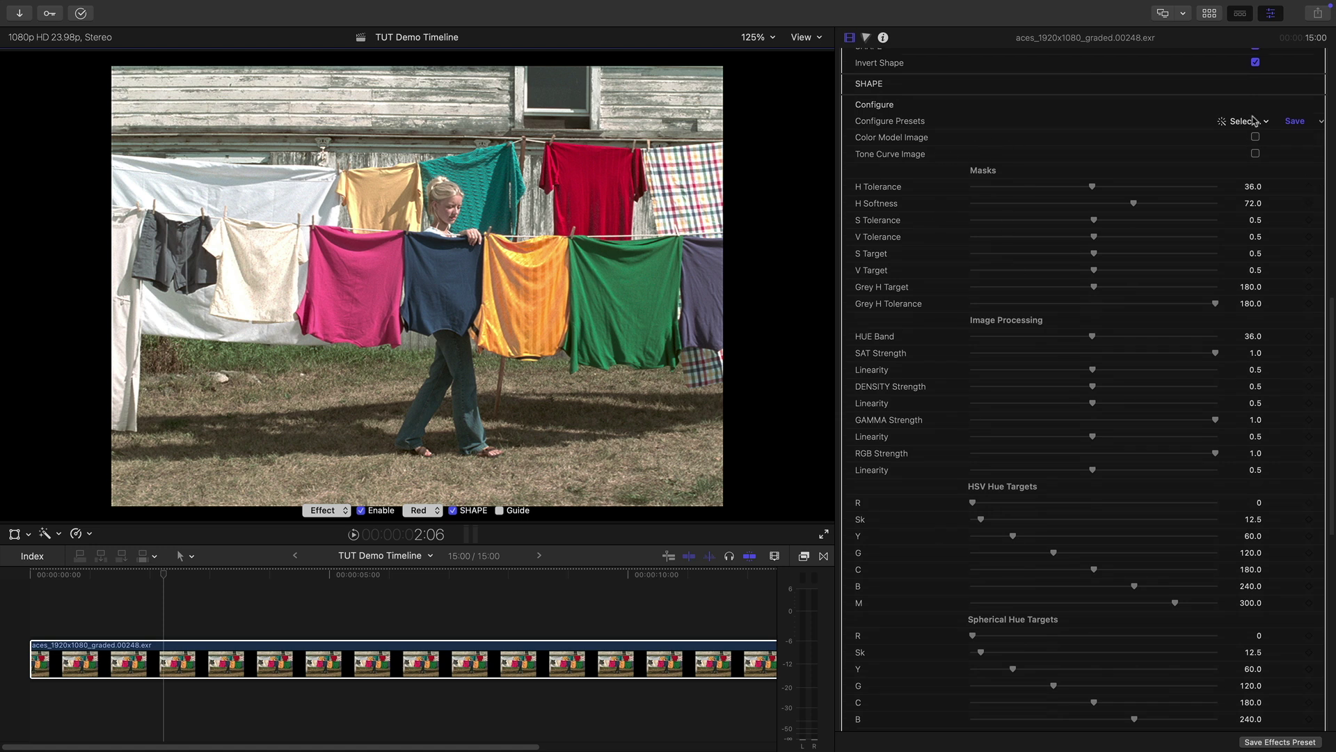
# Step: Open the configuration preset options, then the Presets Select… dropdown
pyautogui.click(1251, 122)
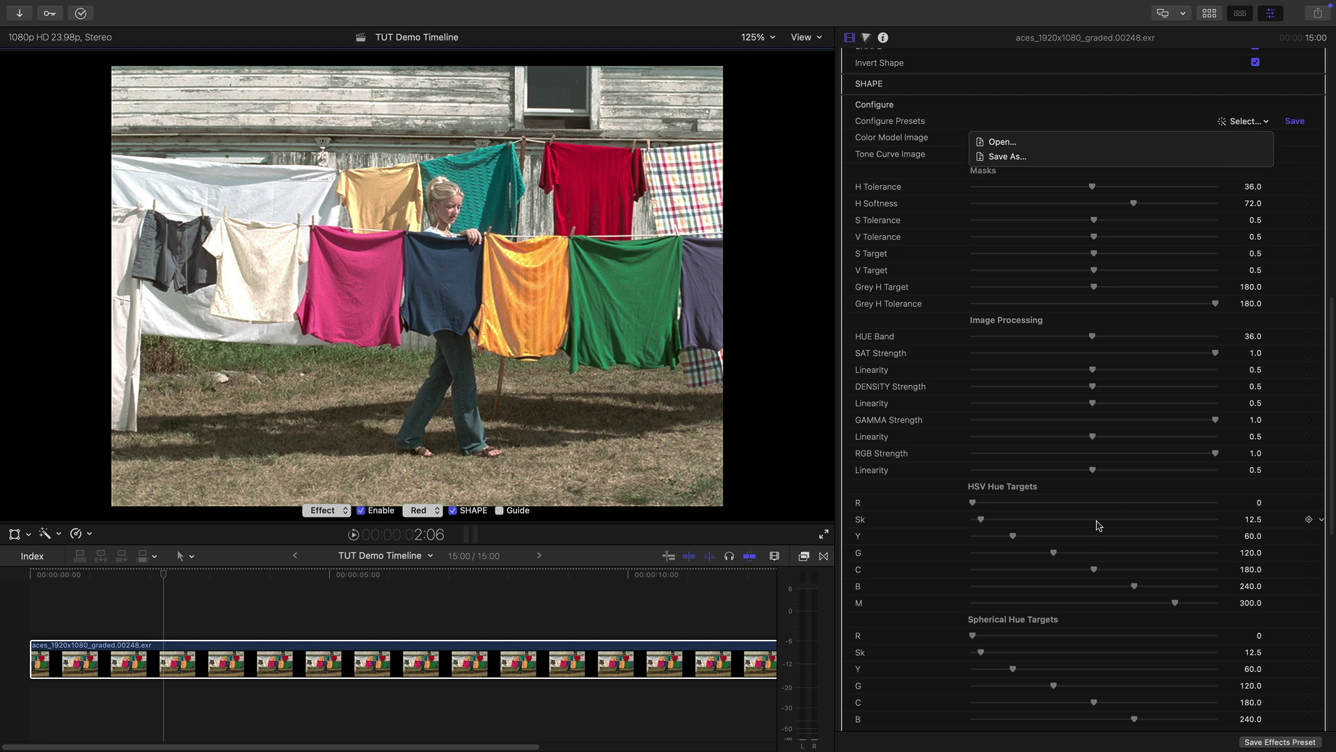
pyautogui.scroll(-9, 1098, 528)
pyautogui.scroll(2, 1098, 519)
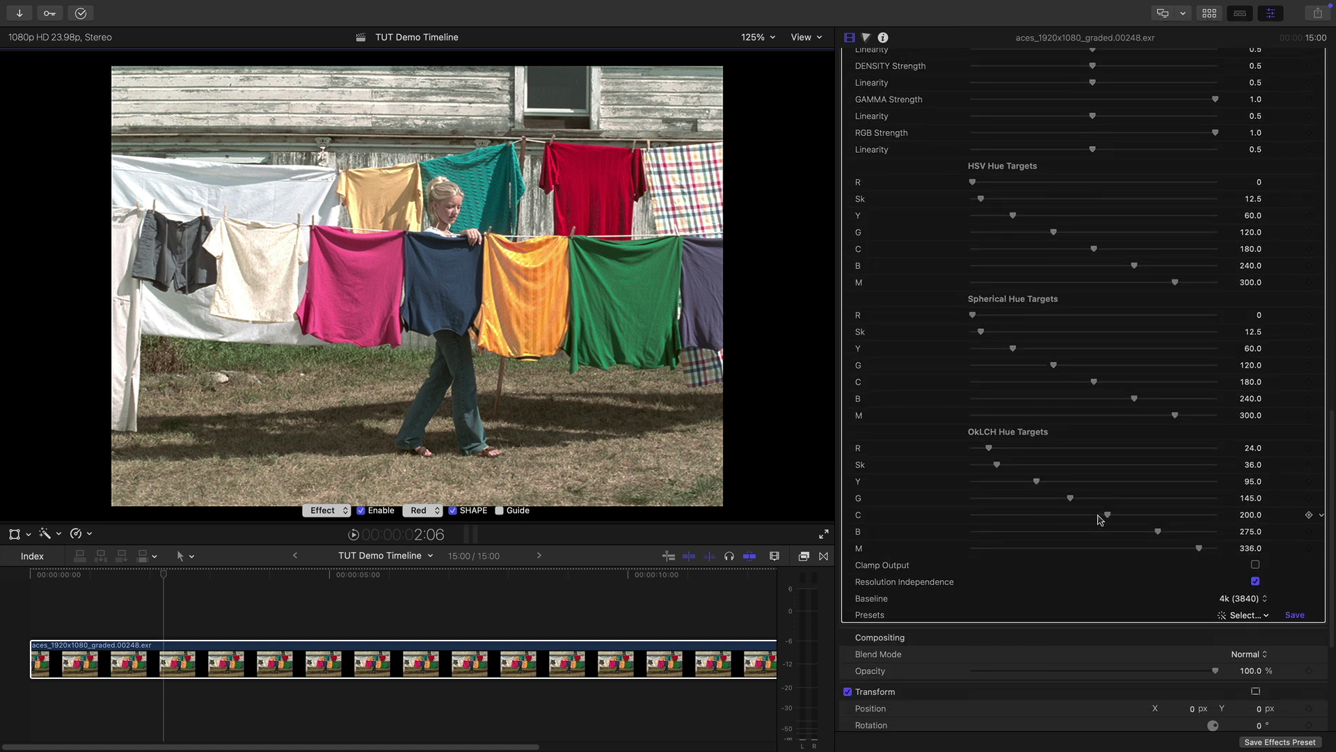
pyautogui.scroll(-9, 1099, 519)
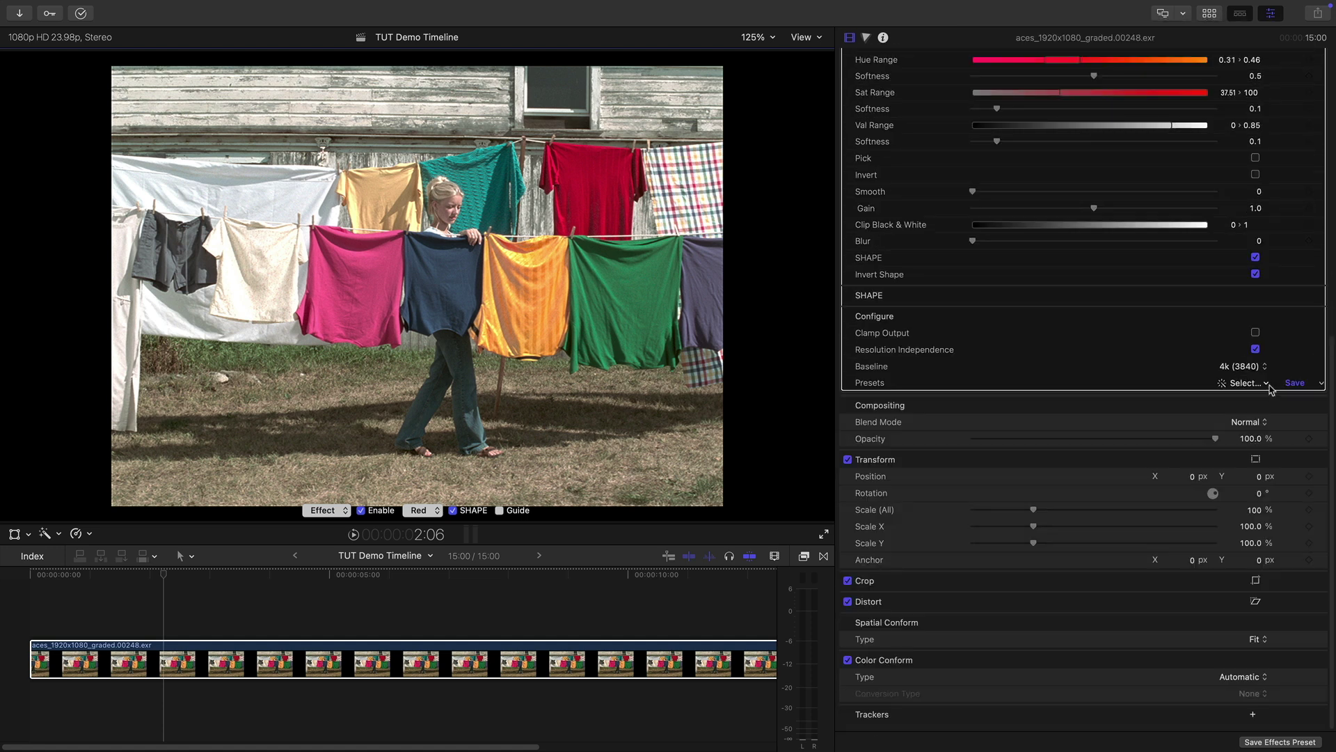
pyautogui.click(1266, 382)
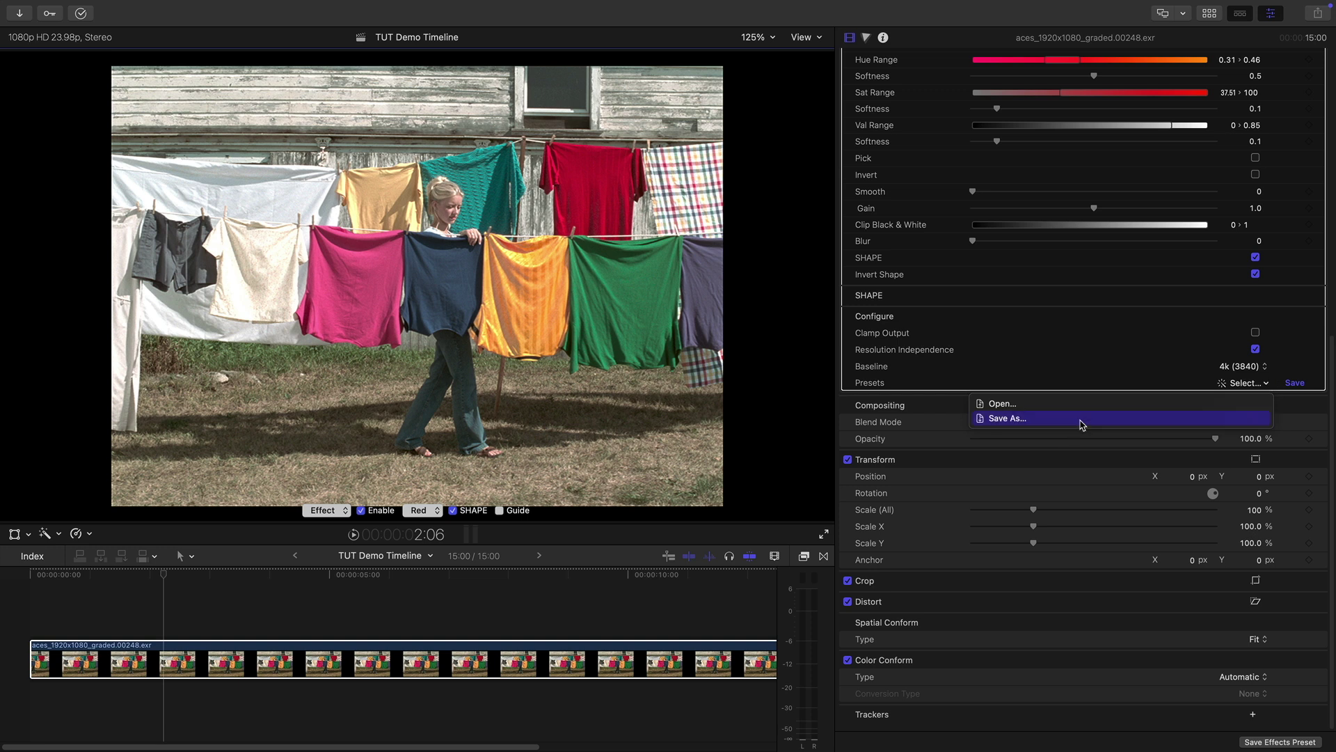